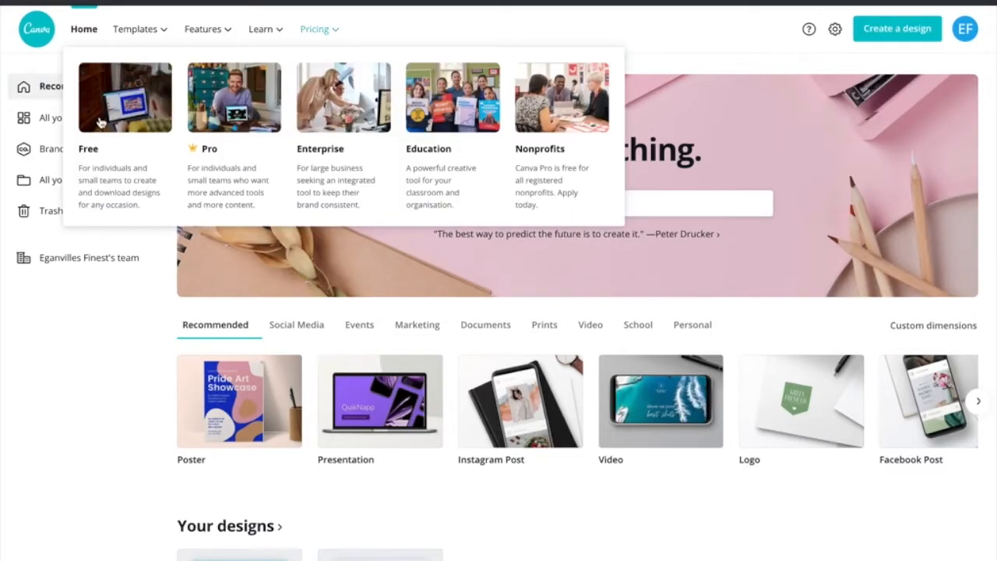
Step: Open the TakeOut Menu (September 2020) design from all your designs and look over both of its pages
click(37, 121)
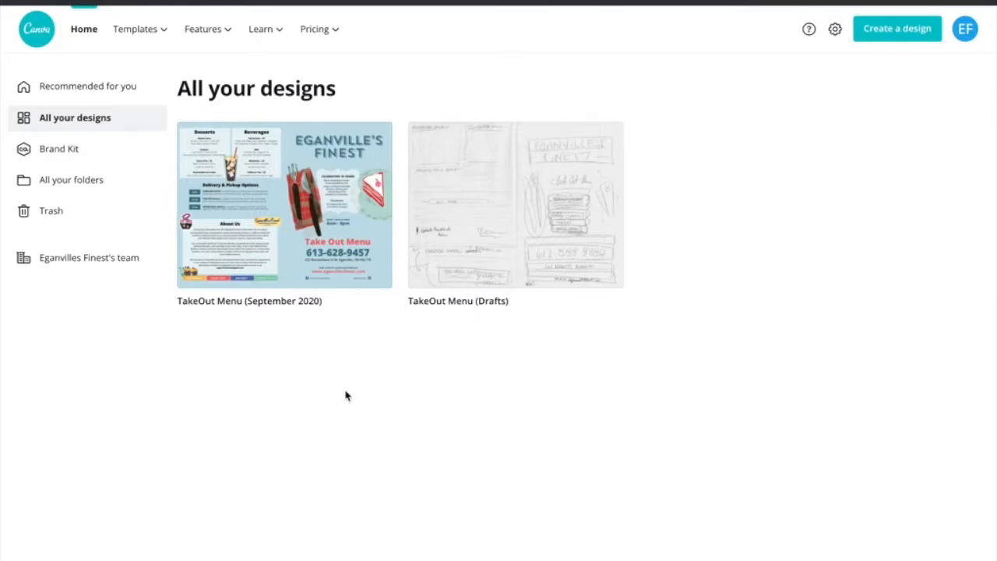
click(300, 216)
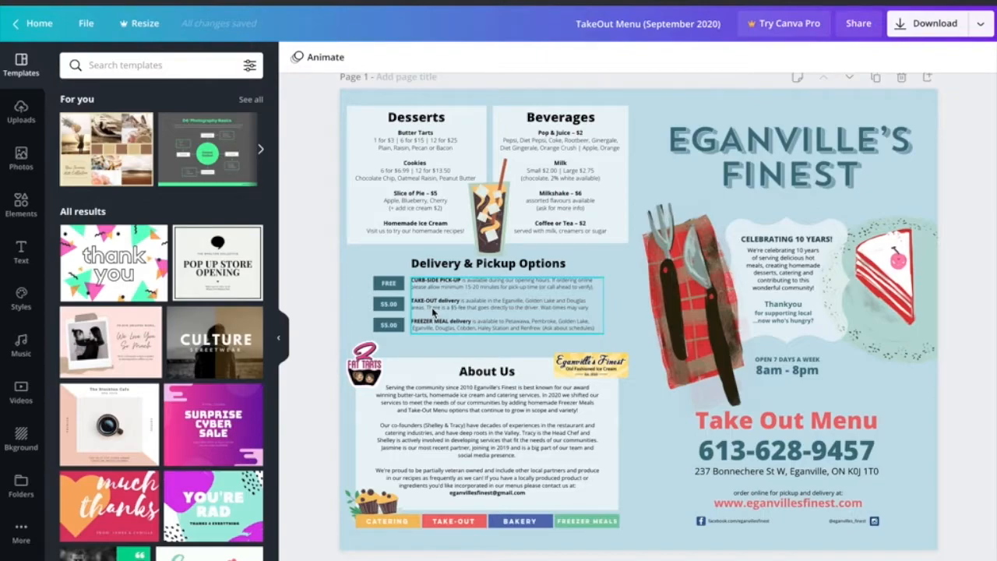
scroll(433, 312, down, 5)
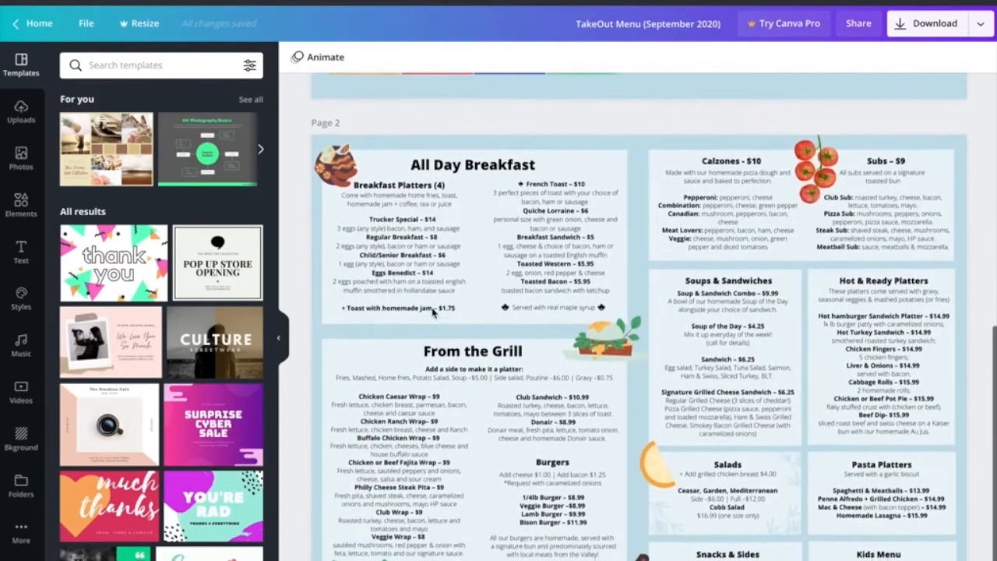
scroll(434, 312, down, 2)
scroll(433, 312, down, 2)
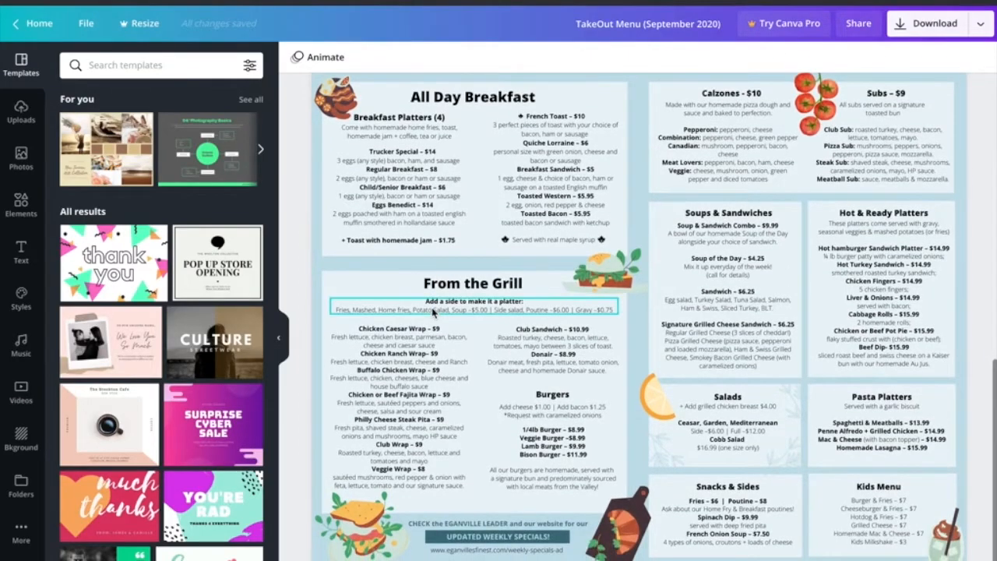
scroll(433, 312, up, 5)
scroll(433, 312, down, 5)
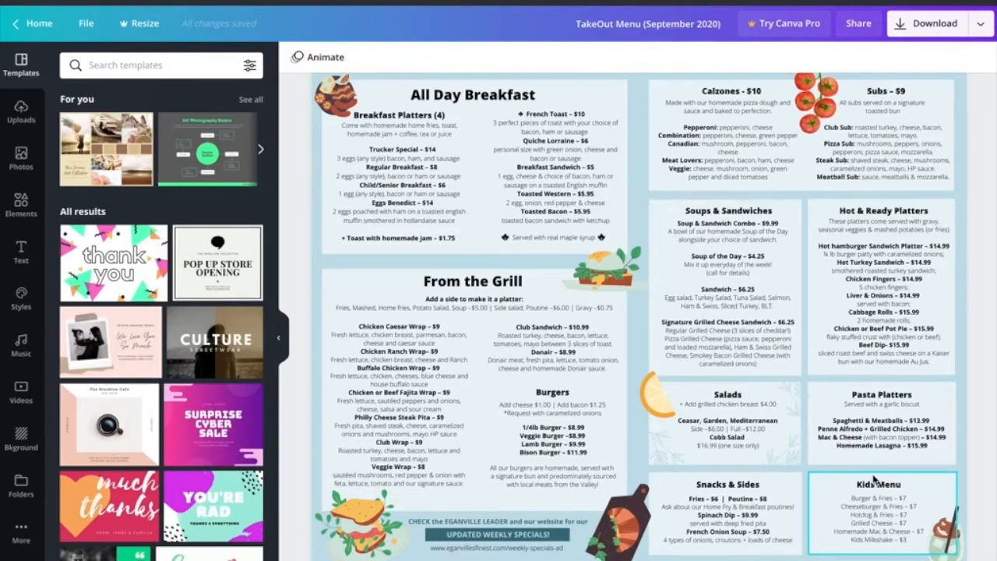
scroll(873, 481, up, 5)
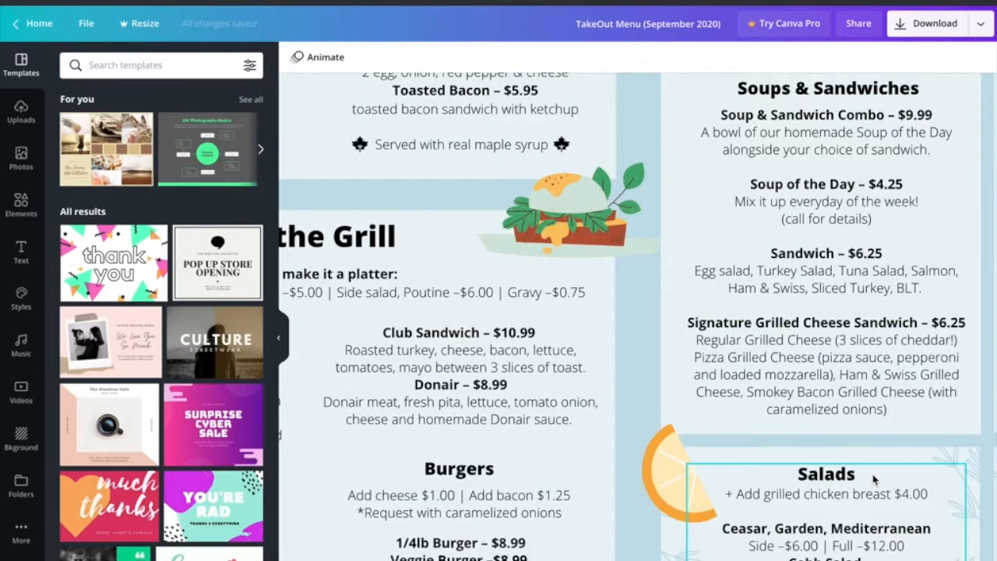
Step: Set the Spaghetti & Meatballs price under Pasta Platters on page 2 to $20.99
scroll(873, 481, down, 3)
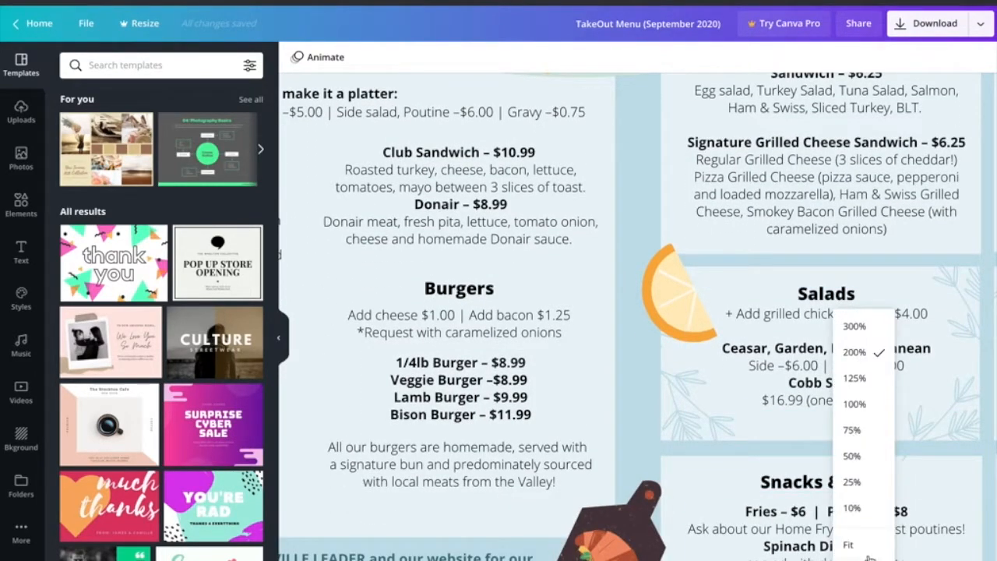
click(854, 326)
click(857, 558)
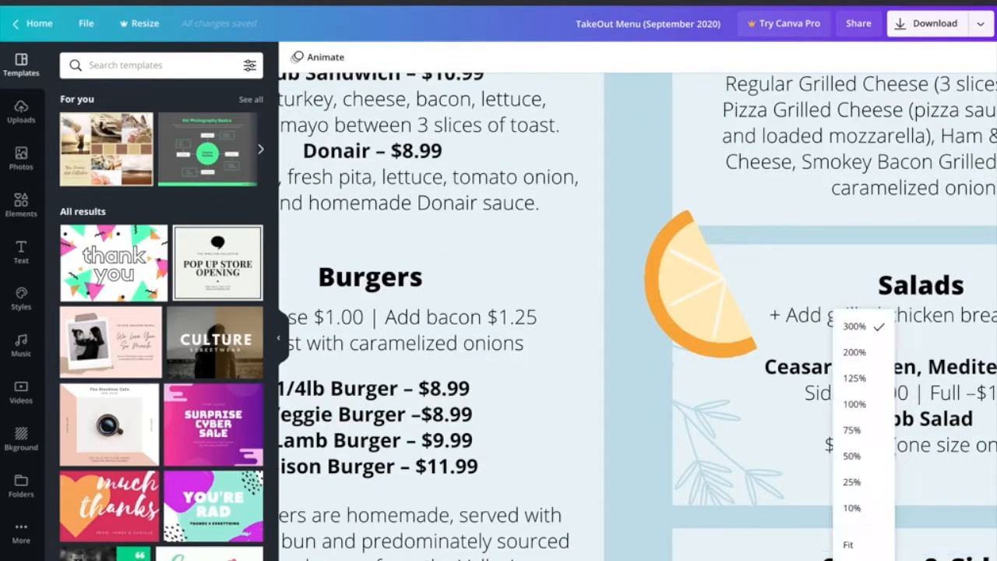
click(854, 352)
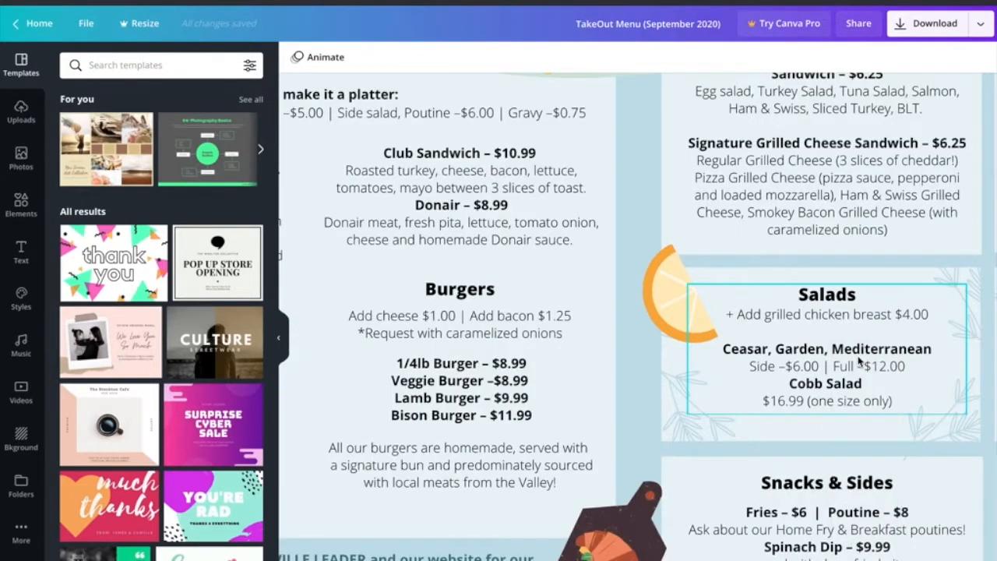
scroll(859, 359, right, 8)
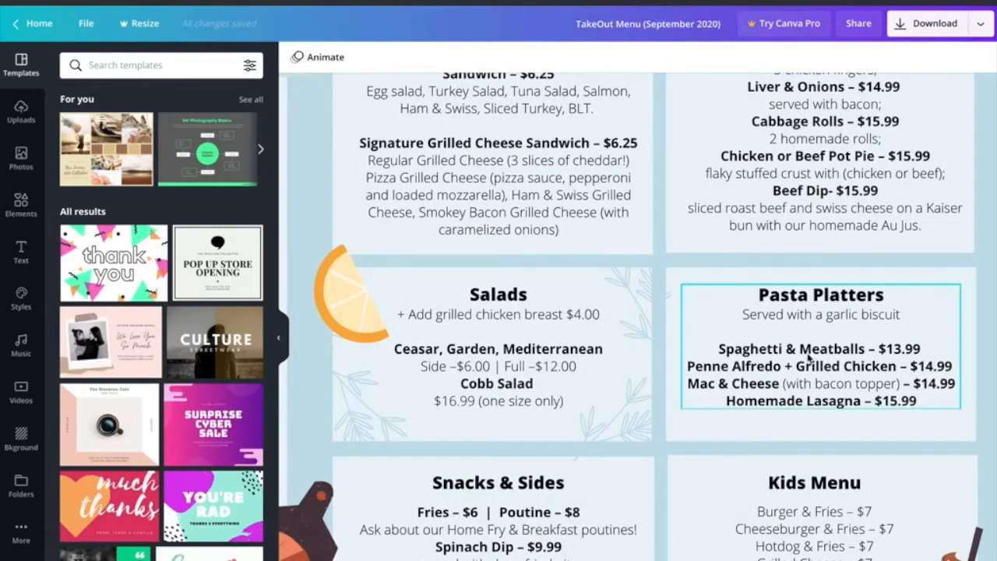
click(906, 354)
double_click(904, 353)
click(902, 352)
key(BackSpace)
key(BackSpace)
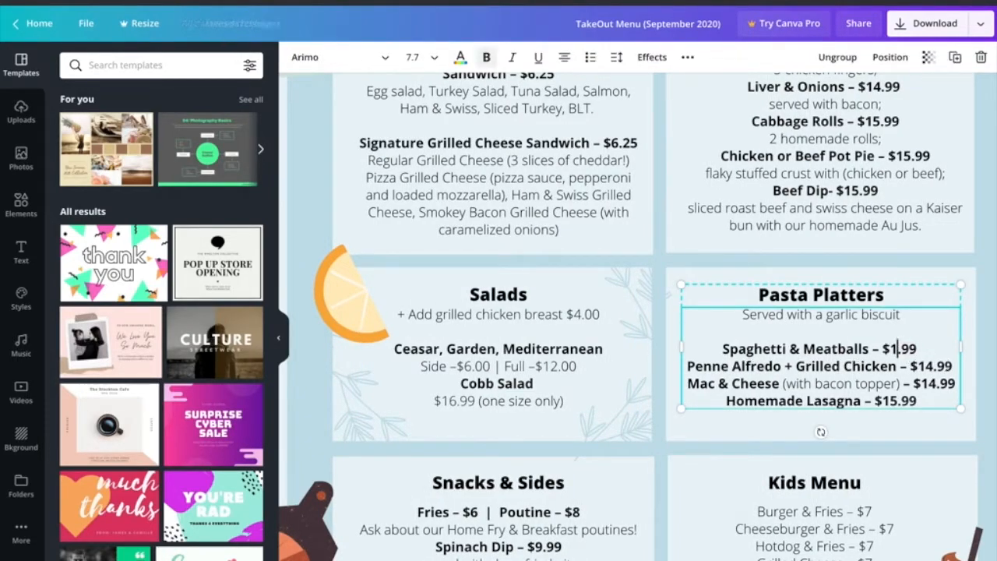
text(20)
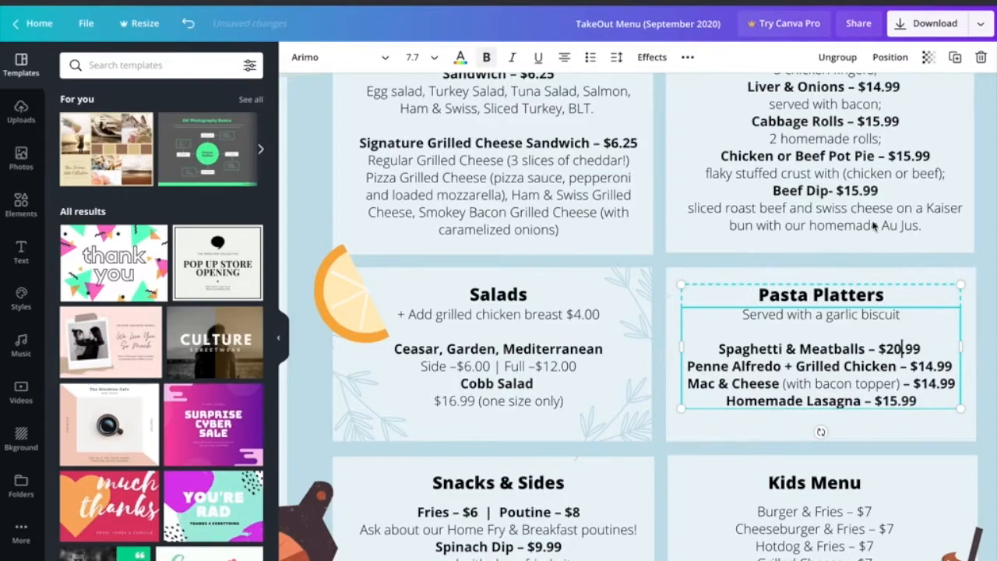
click(877, 226)
click(872, 359)
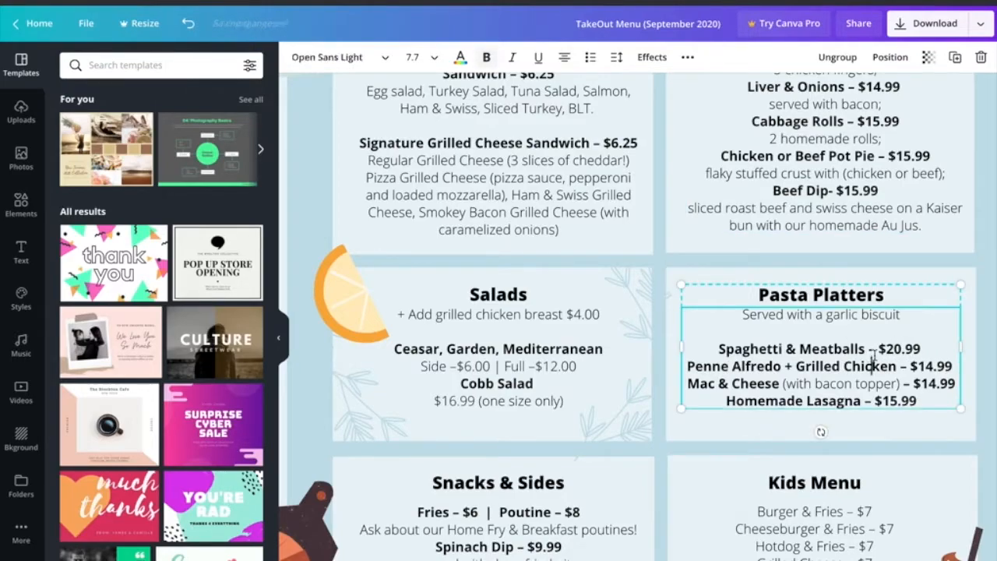
click(894, 349)
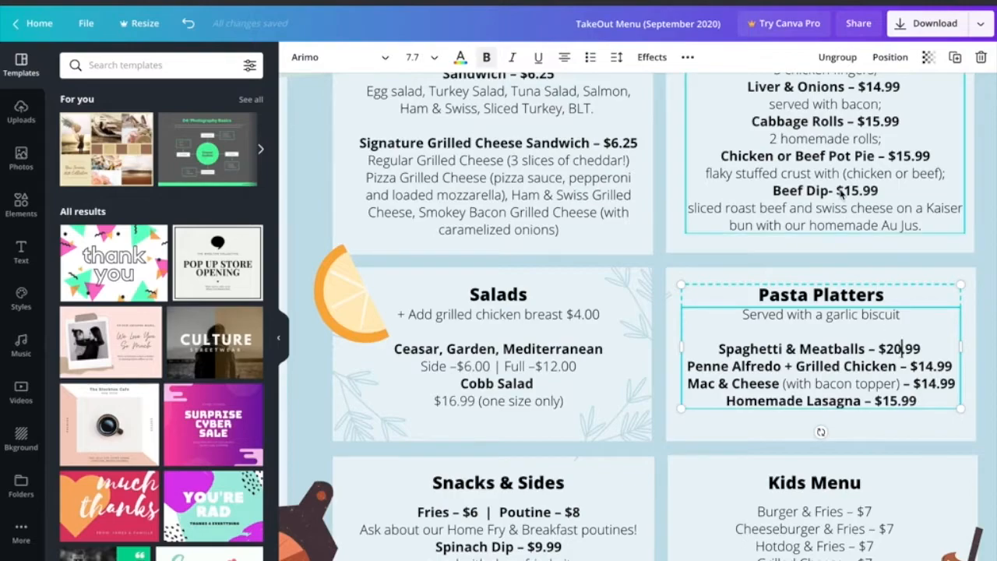
Step: Undo the price change made to Spaghetti & Meatballs
click(840, 193)
key(ctrl+z)
key(ctrl+z)
click(686, 318)
Step: Set the Chicken Caesar Wrap price in the From the Grill section to $10
scroll(686, 319, down, 2)
scroll(686, 321, down, 1)
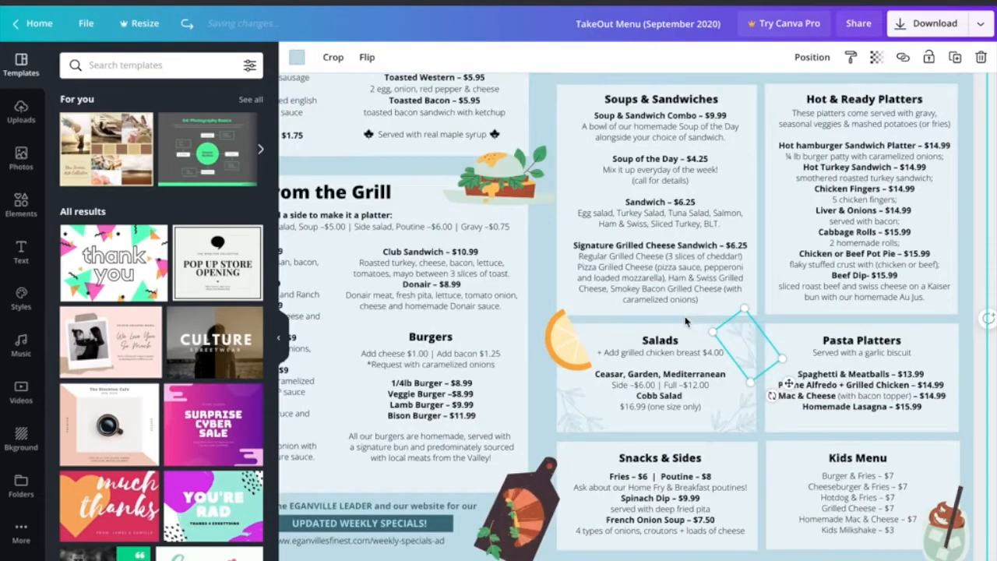
scroll(686, 321, left, 4)
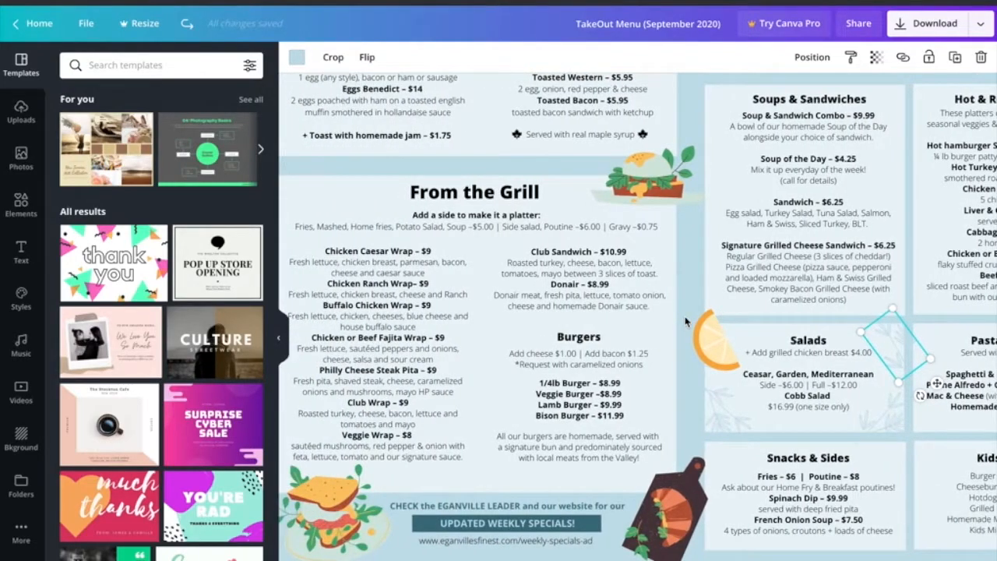
click(403, 265)
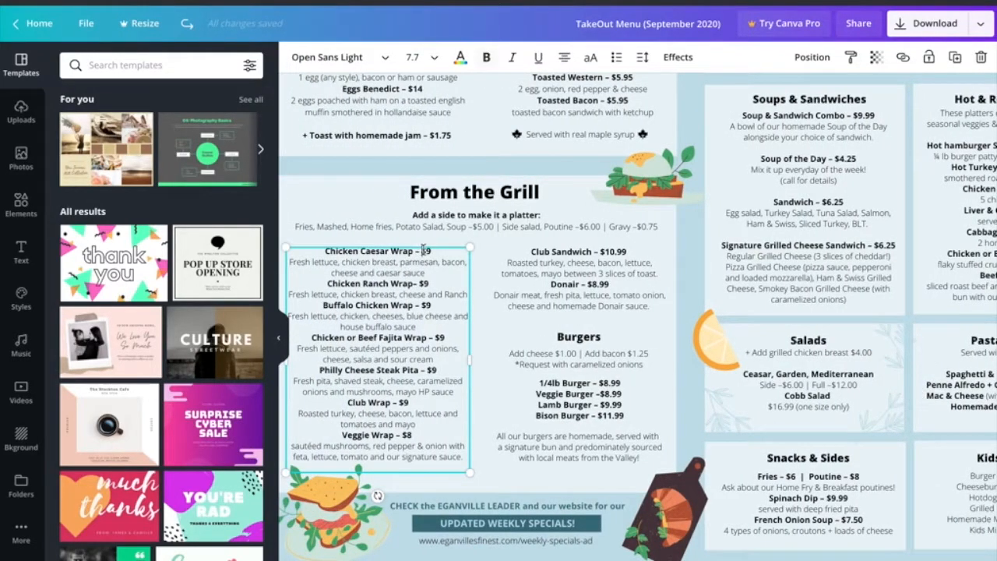
click(428, 251)
text(10)
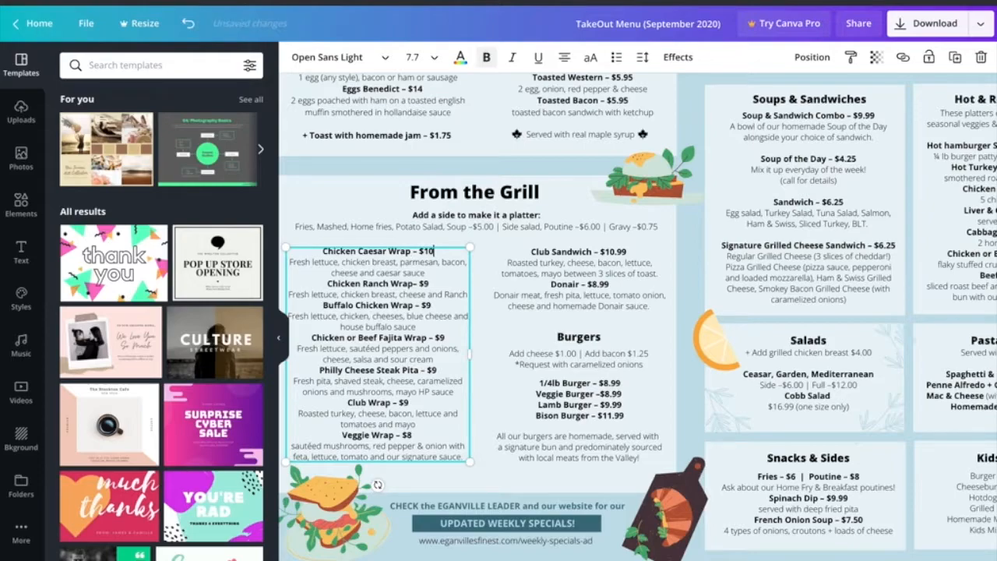
Step: Undo the Chicken Caesar Wrap price change
key(ctrl+z)
click(524, 287)
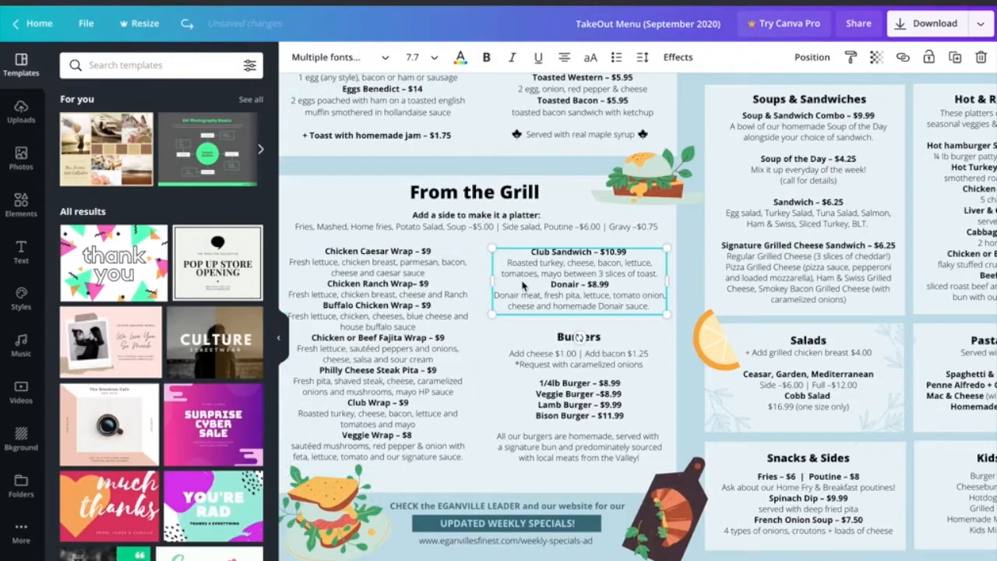
click(569, 307)
scroll(605, 306, up, 2)
scroll(605, 306, down, 2)
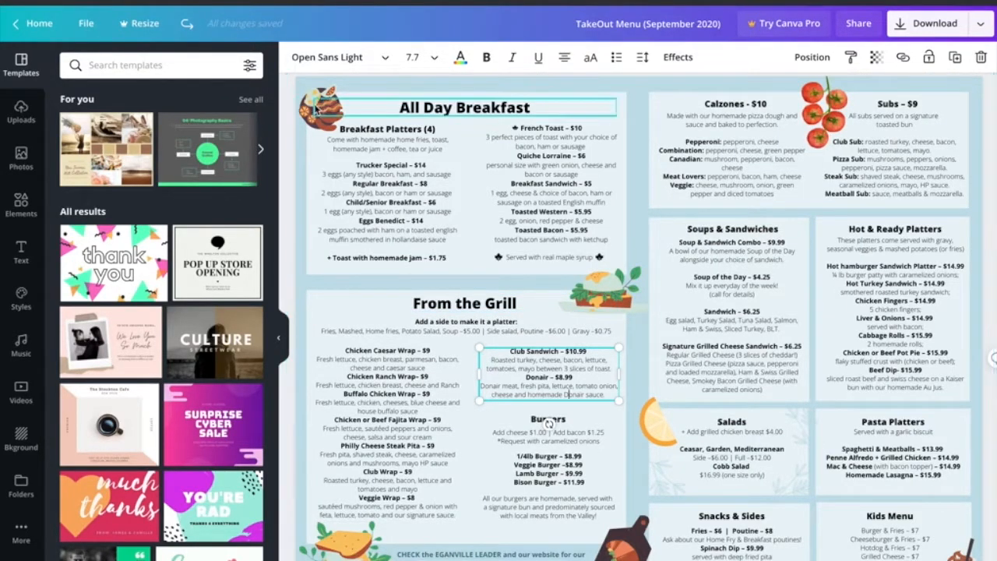
Step: View the elements library and the recent searches for icons and shapes
click(21, 111)
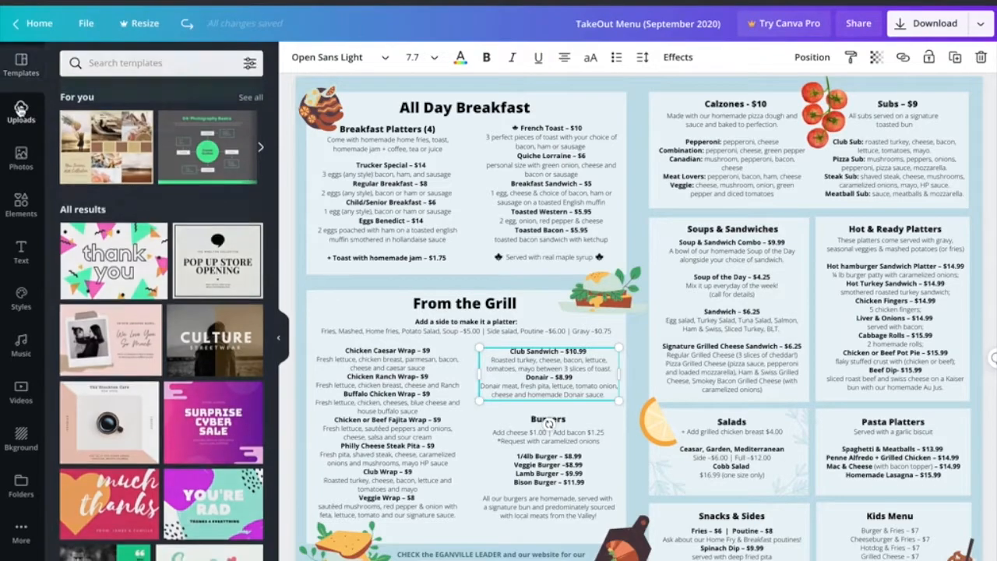
click(21, 204)
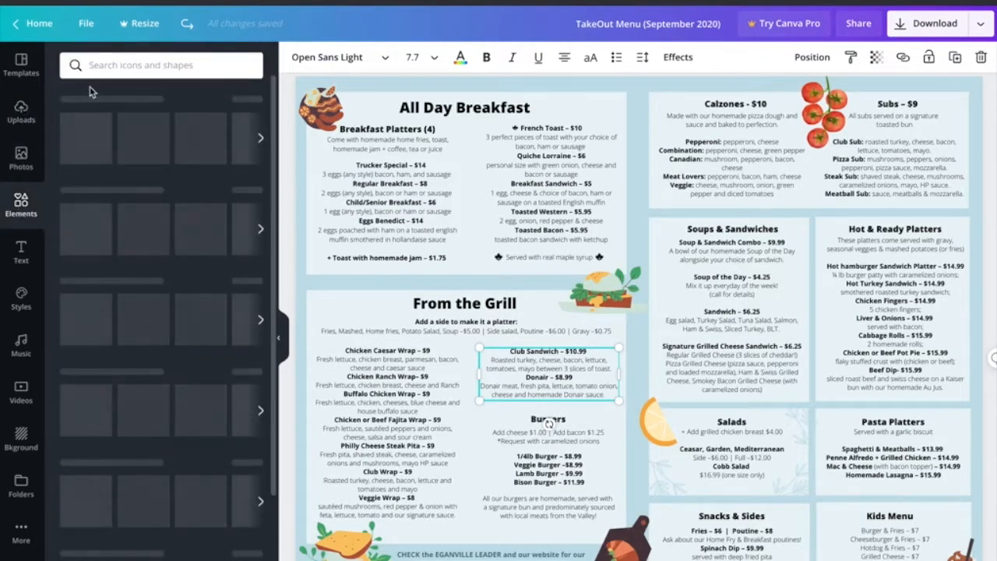
click(113, 67)
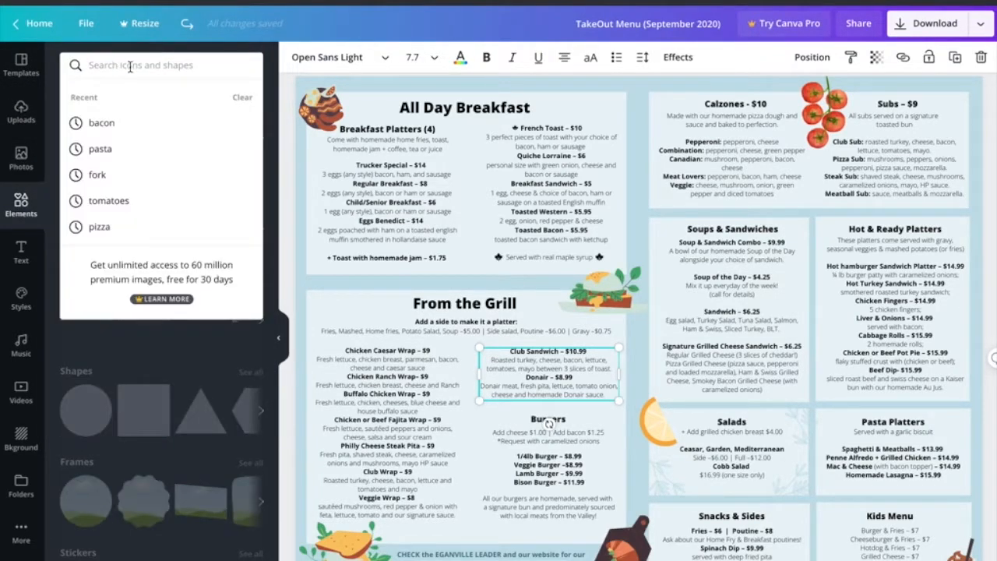
click(382, 166)
click(530, 190)
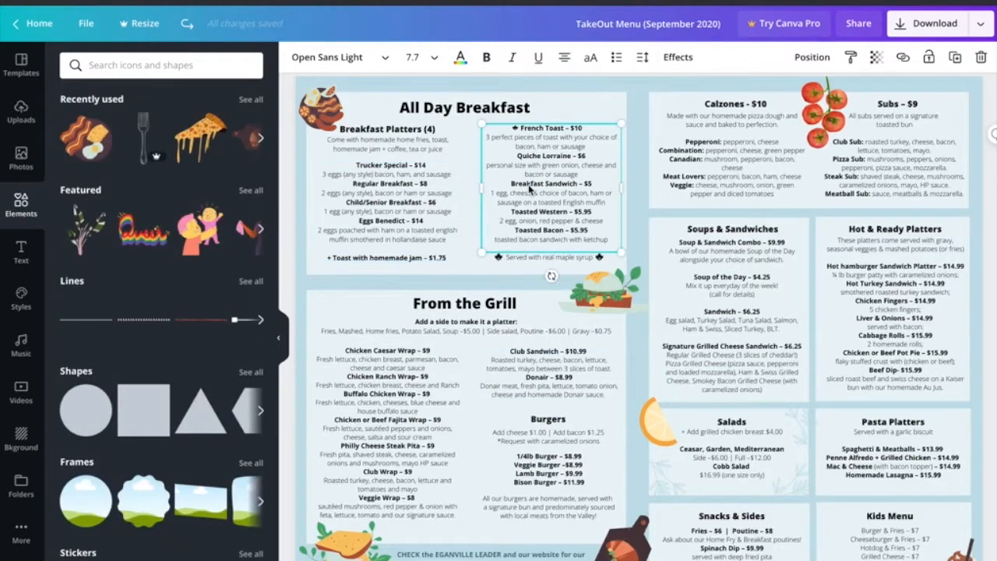
Step: Review the layout and text sections on both pages of the takeout menu
scroll(530, 190, up, 10)
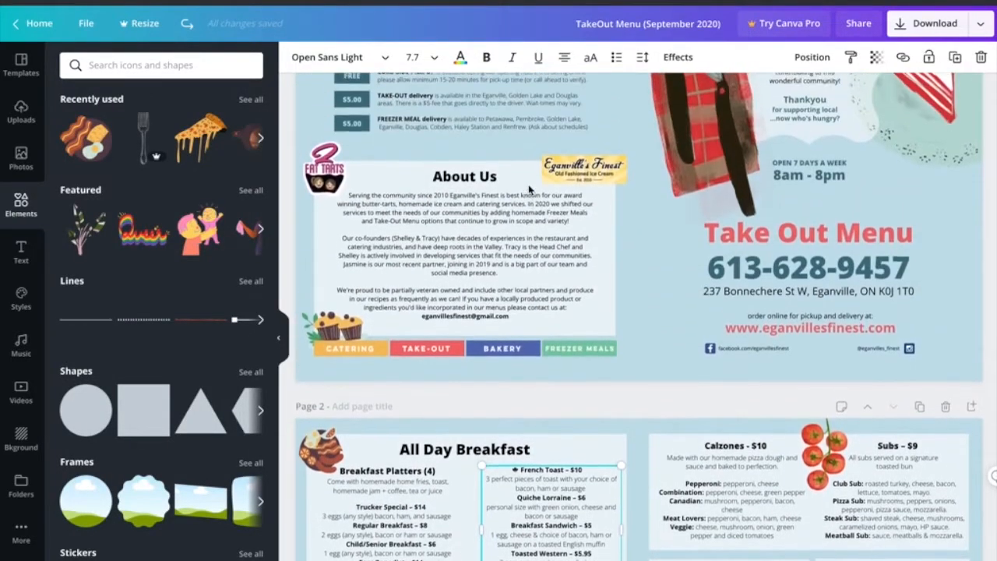
scroll(530, 190, up, 3)
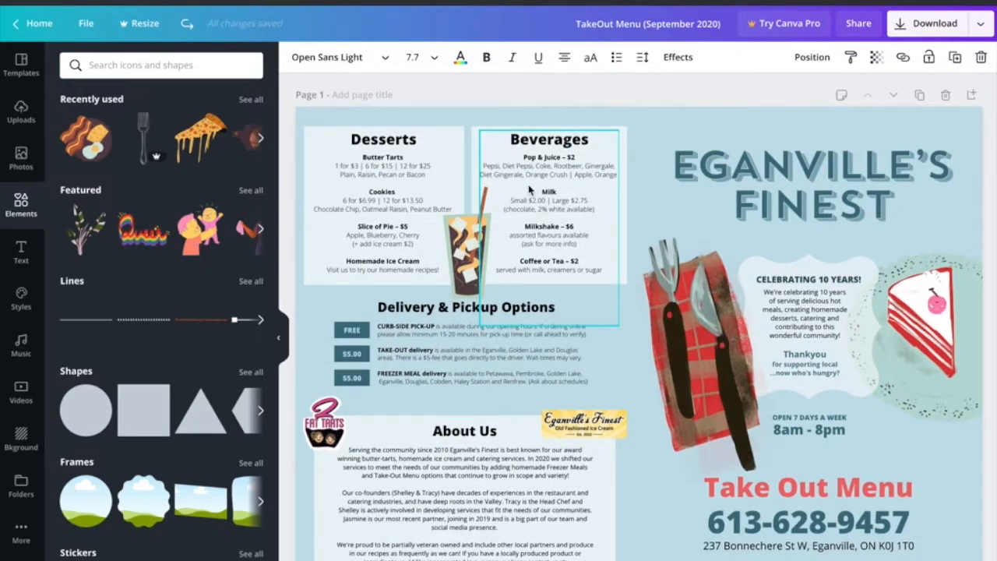
scroll(530, 189, down, 8)
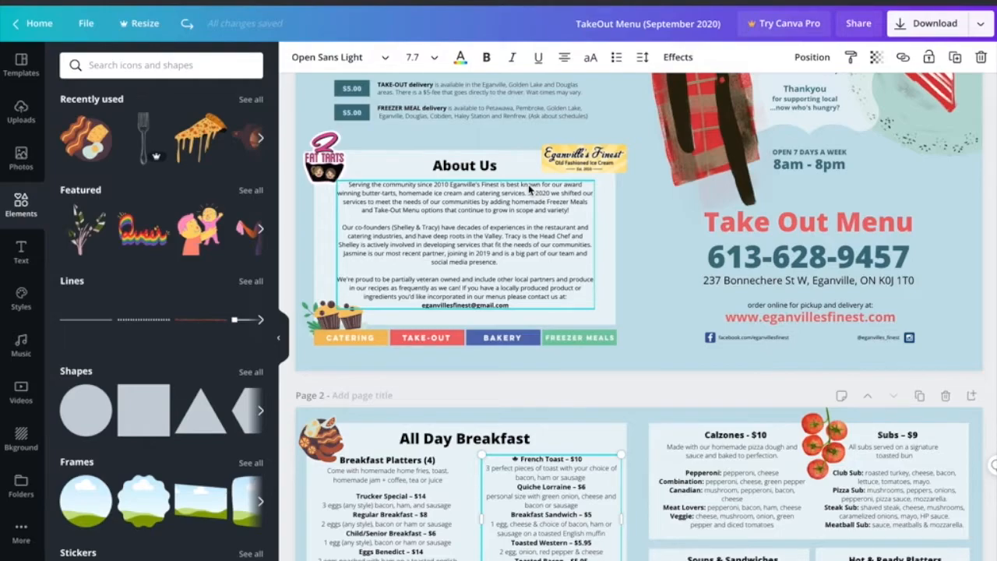
scroll(530, 190, down, 10)
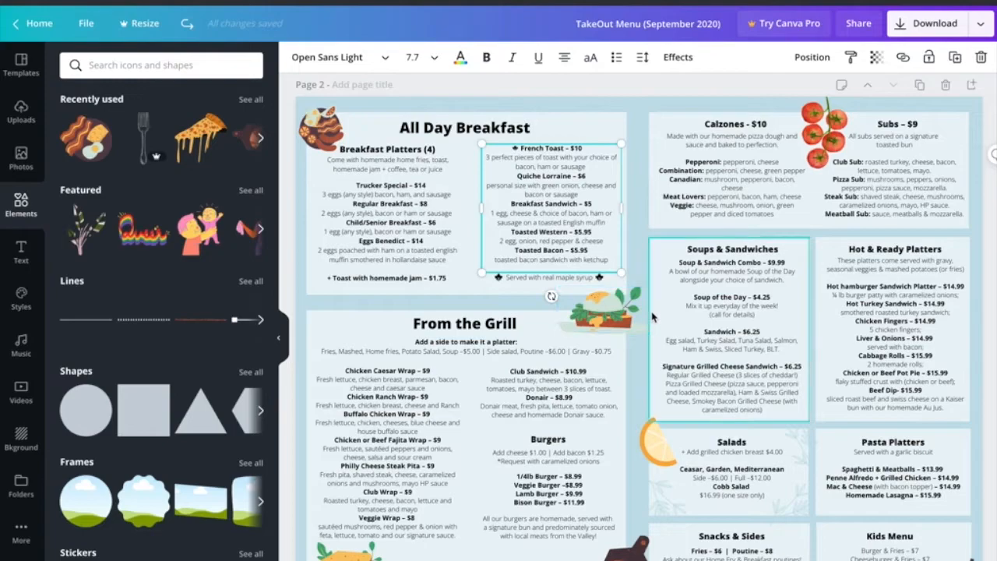
click(768, 278)
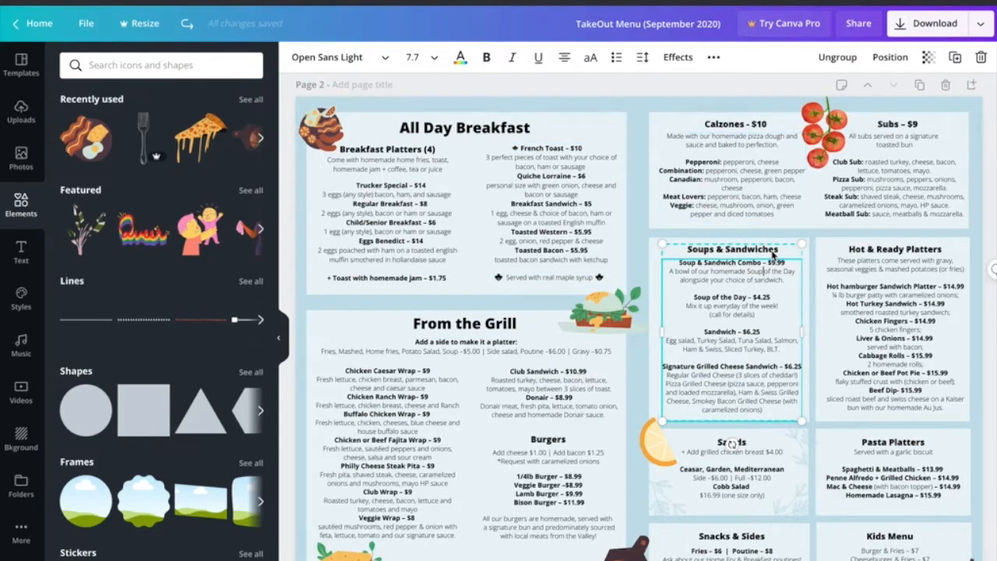
scroll(773, 256, up, 5)
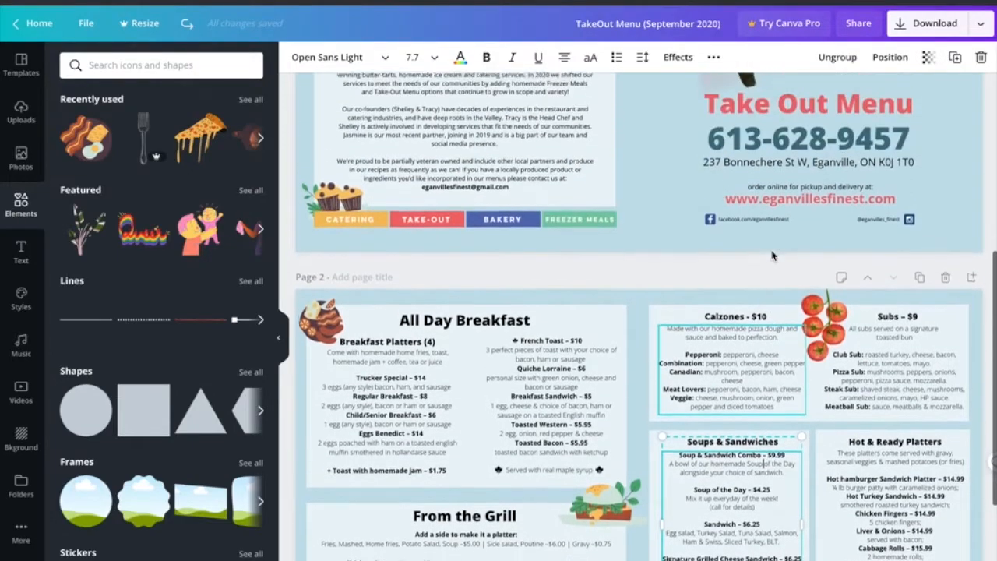
scroll(773, 256, up, 6)
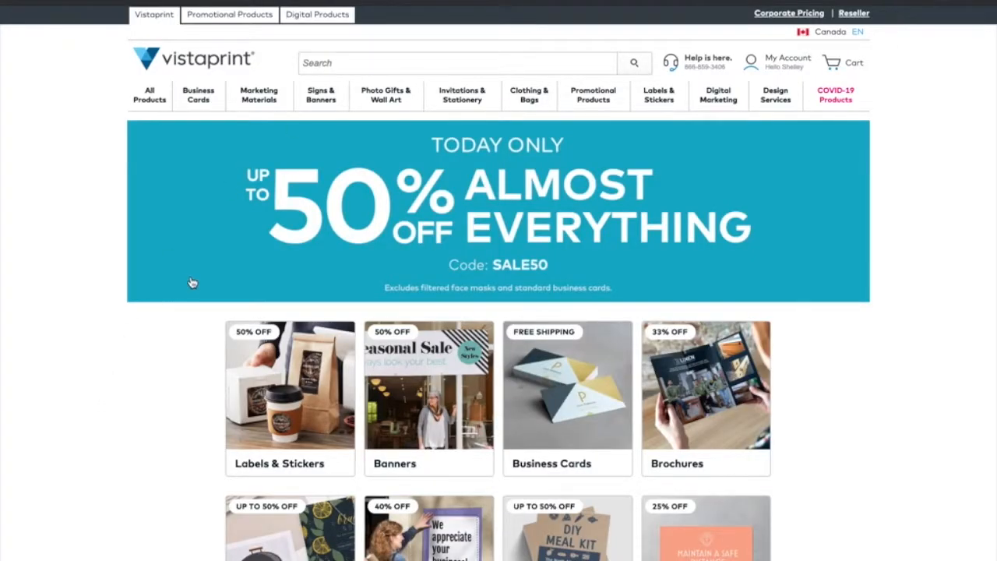
Step: Switch to Vistaprint and open the saved TAKEOUT MENU (Bi-fold, Sept 2020) V1 brochure from the account's projects for editing
mouse_move(800, 68)
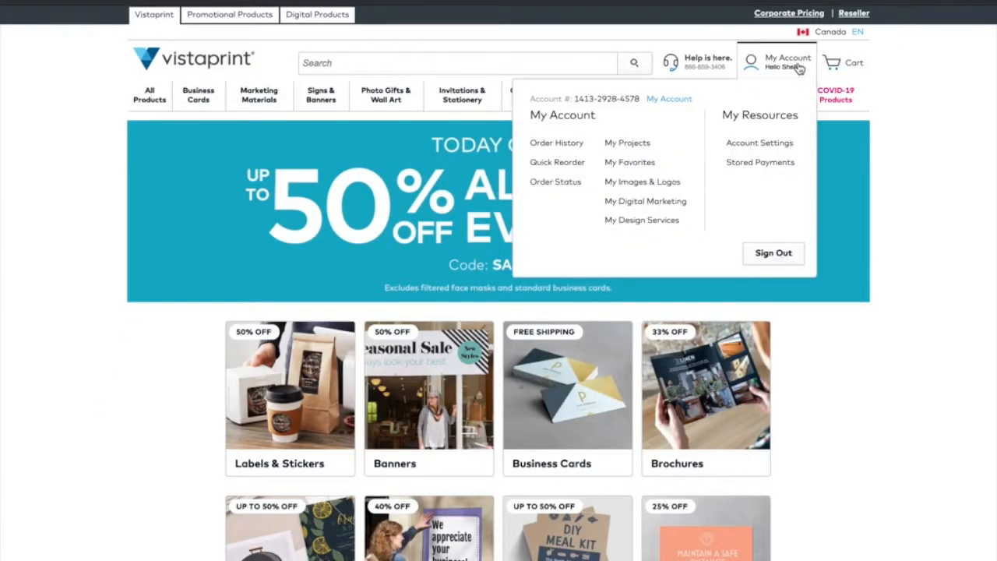
click(624, 144)
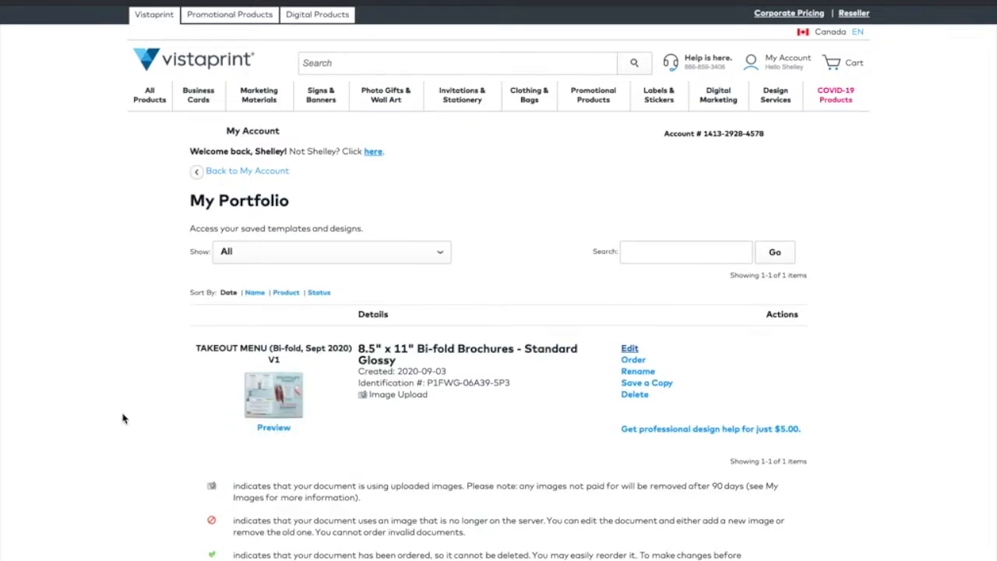
scroll(122, 419, down, 1)
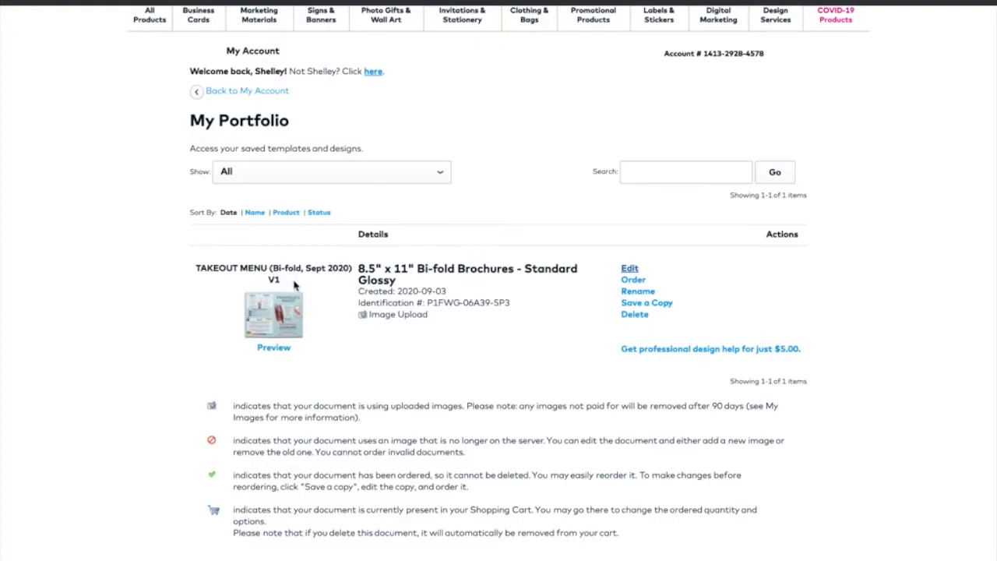
click(630, 269)
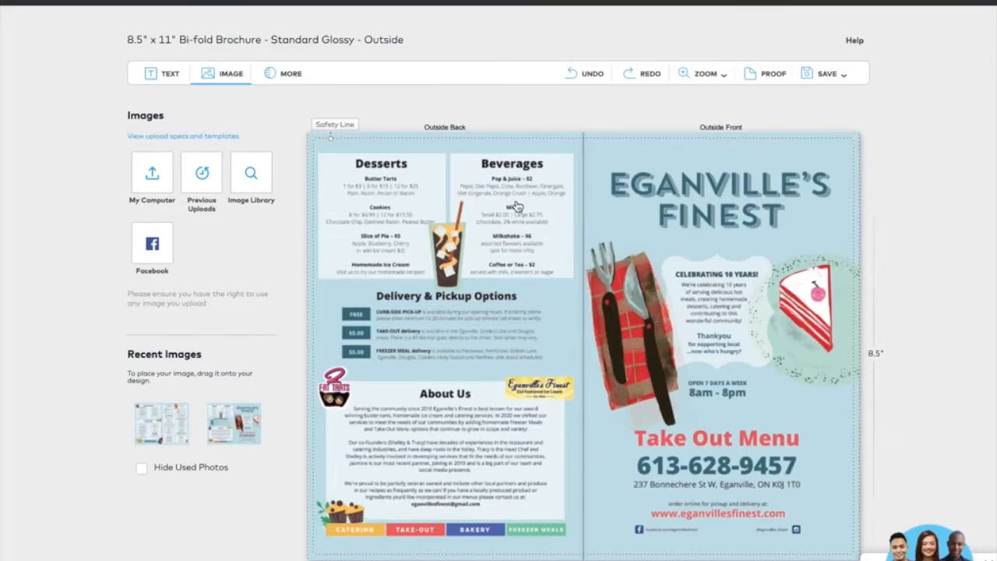
Step: Save the brochure as a new copy named TAKEOUT MENU (Bi-fold, Sept 2020) V2 and dismiss the save confirmation
scroll(501, 201, up, 1)
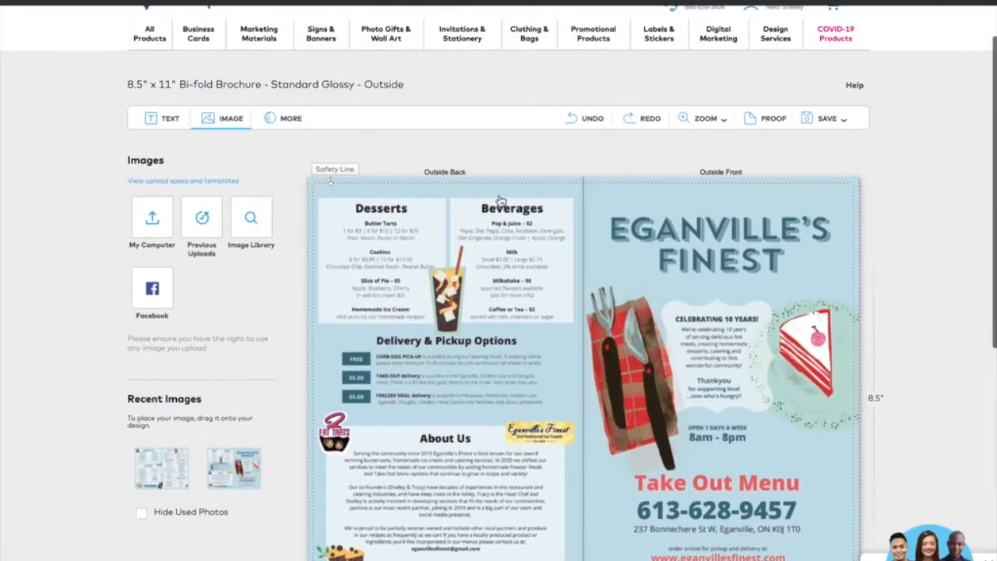
click(844, 121)
click(833, 168)
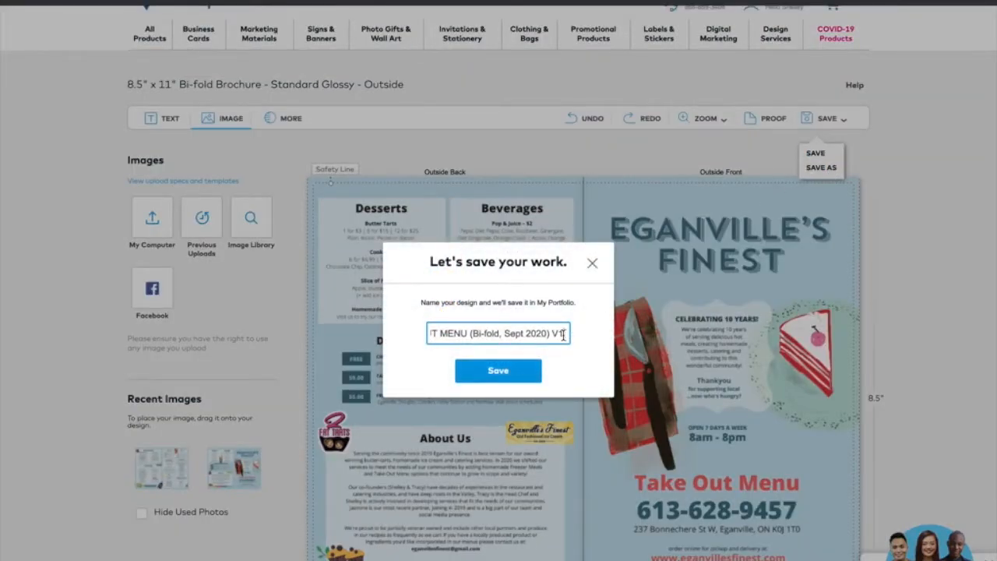
key(BackSpace)
text(2)
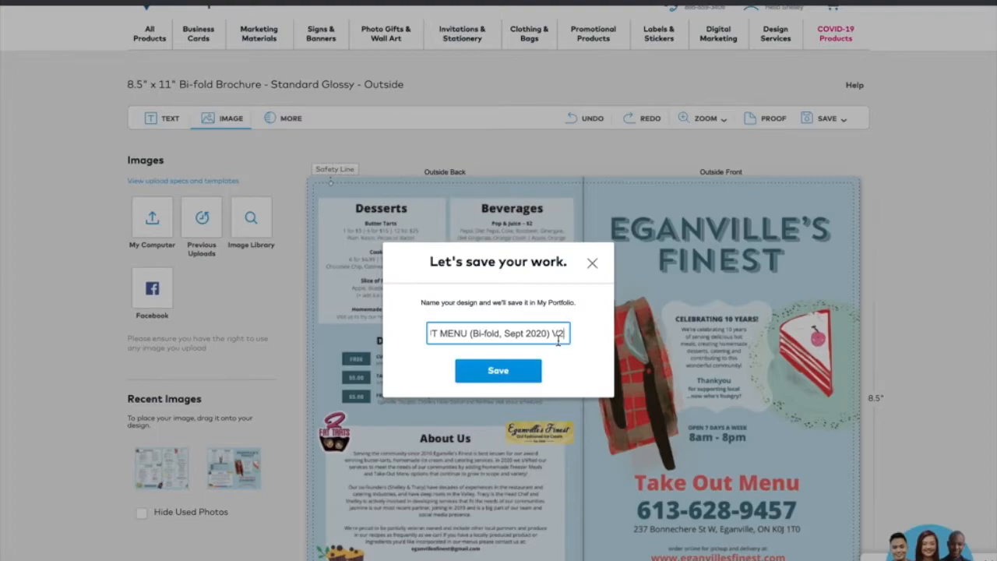
click(505, 372)
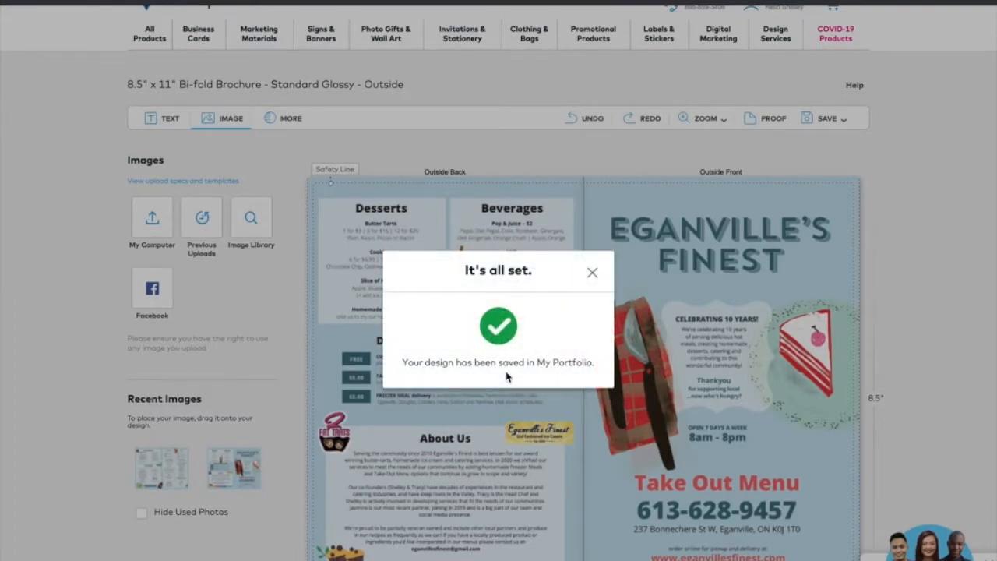
click(592, 274)
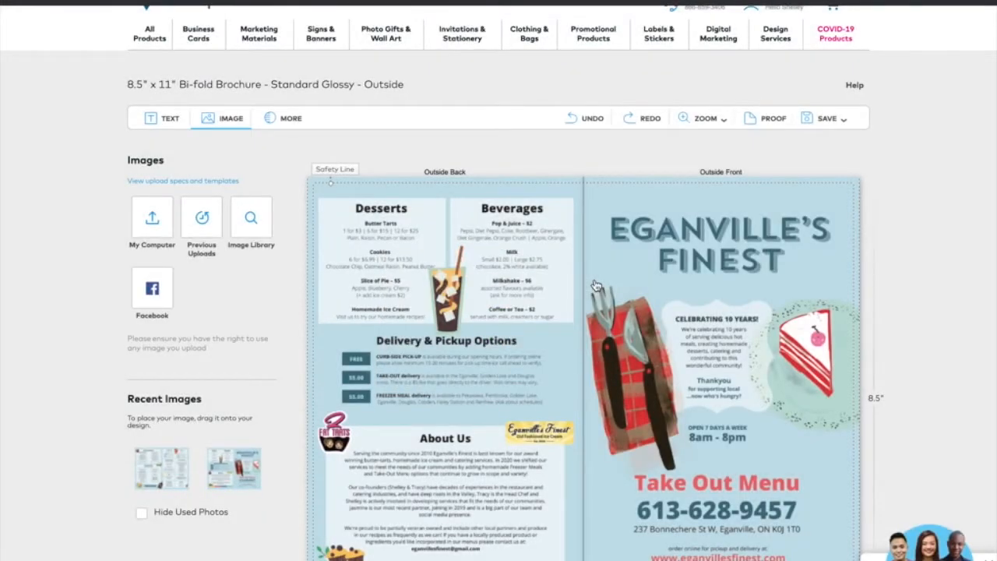
scroll(596, 286, down, 1)
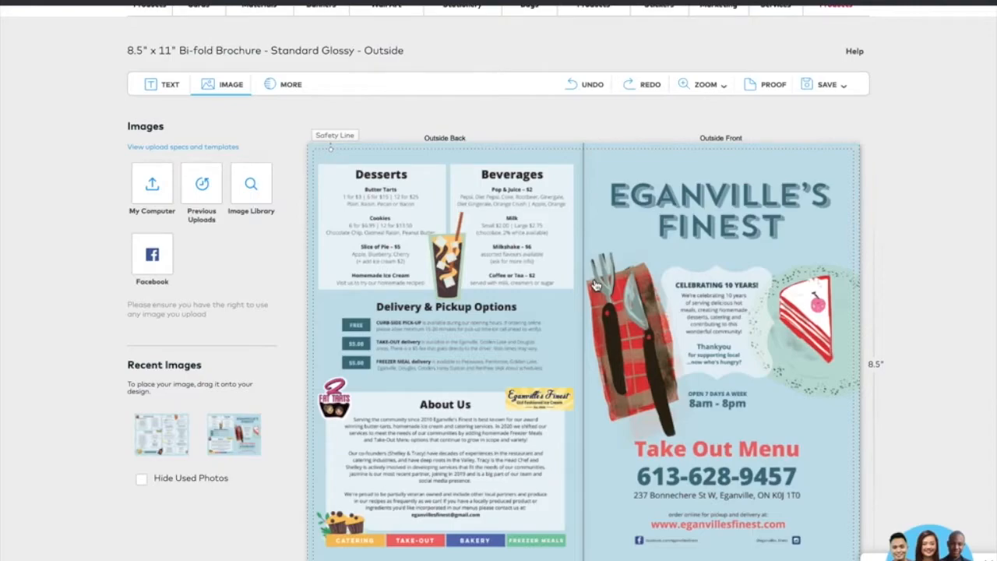
scroll(424, 366, down, 3)
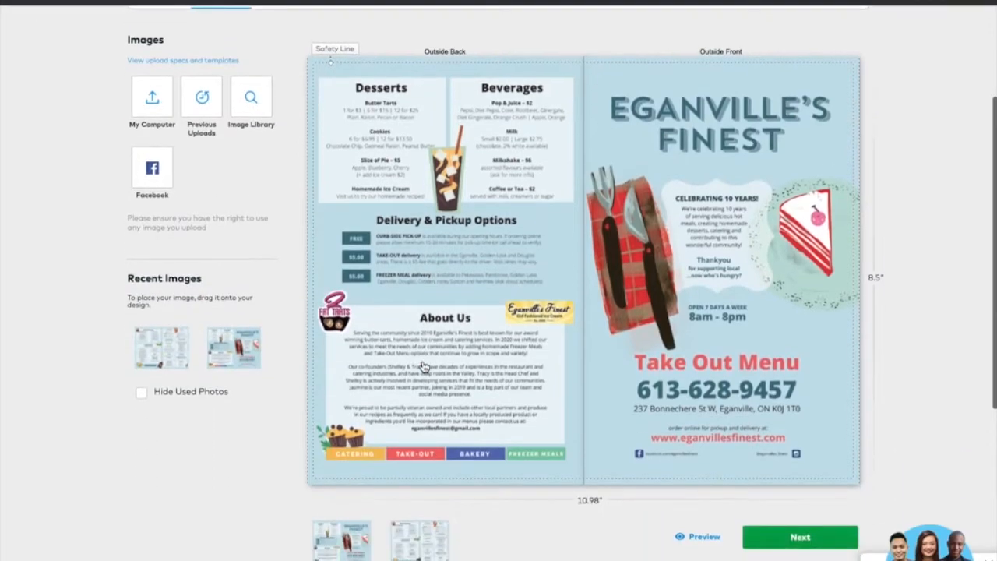
scroll(374, 299, up, 1)
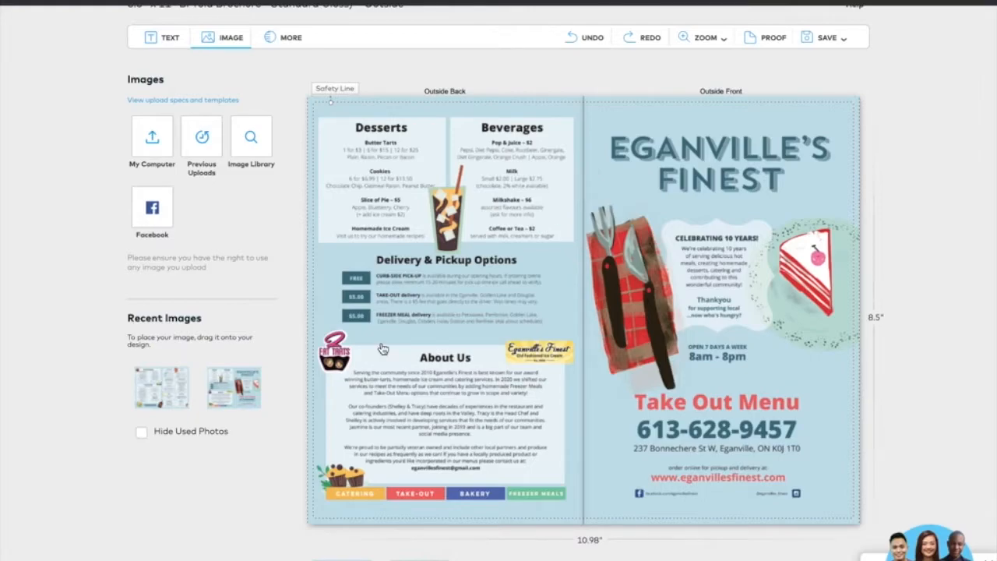
click(153, 137)
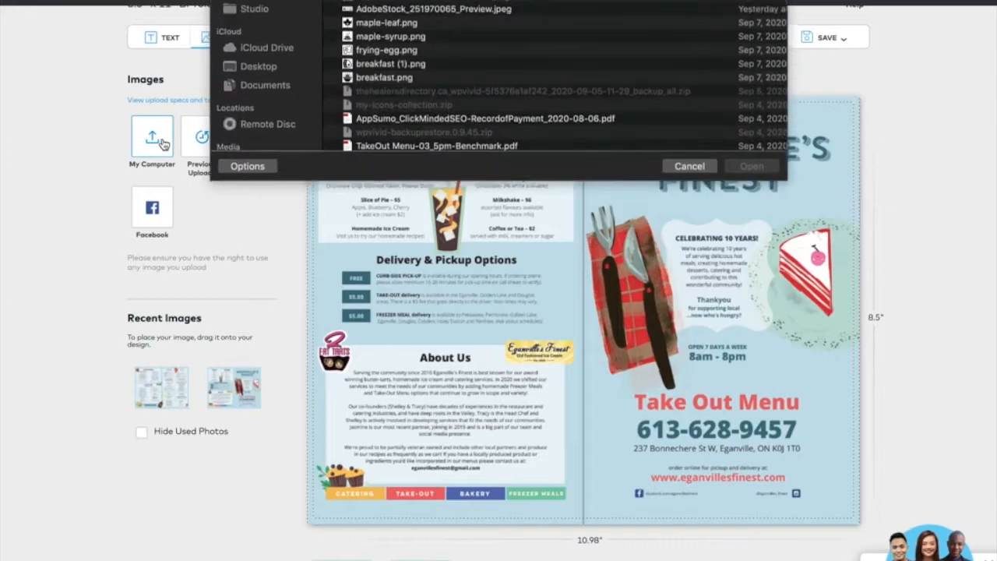
click(690, 288)
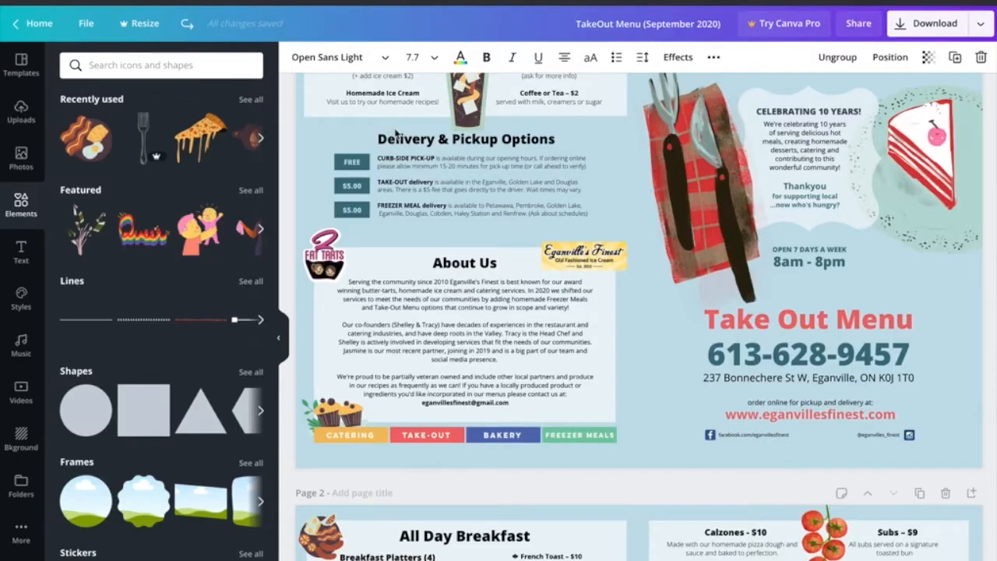
Step: Switch to Canva and set up the takeout menu download as PDF Print with crop marks and bleed
scroll(498, 187, up, 5)
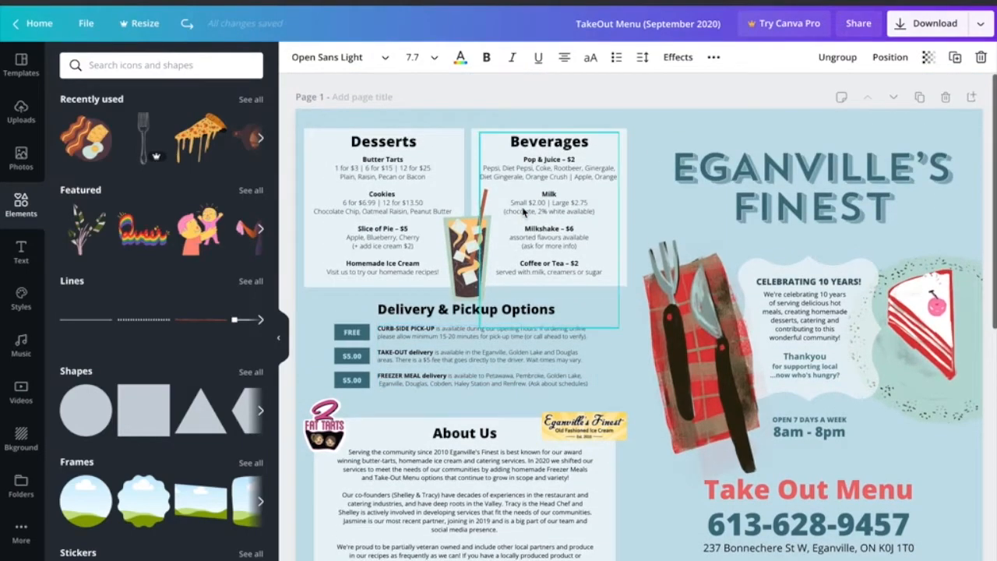
click(976, 29)
click(847, 102)
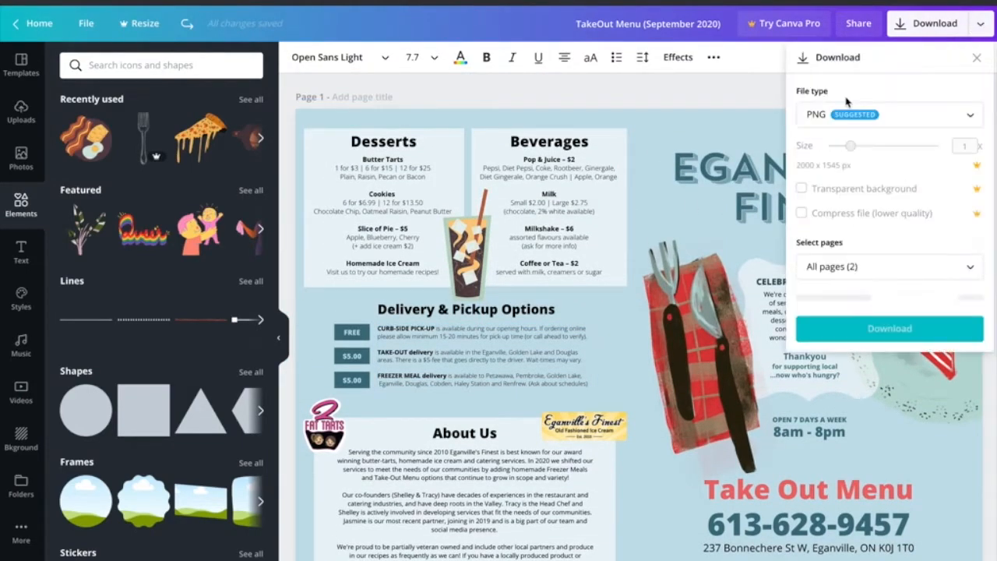
click(935, 117)
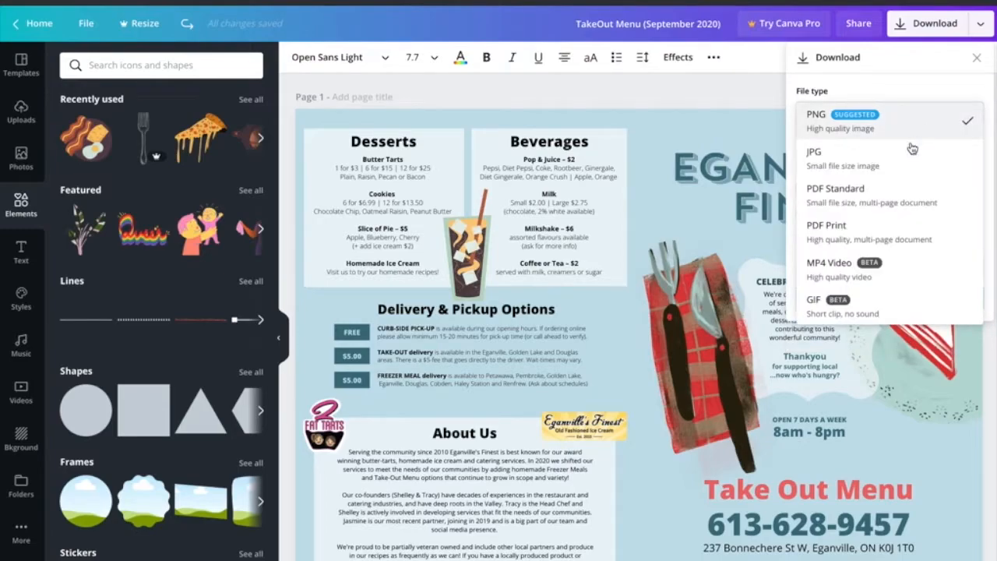
click(894, 243)
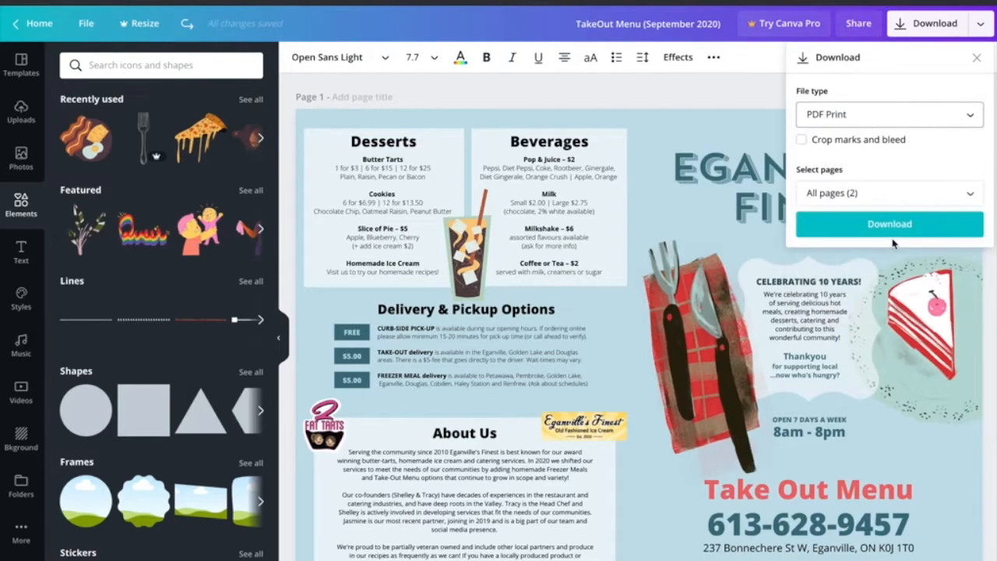
click(803, 145)
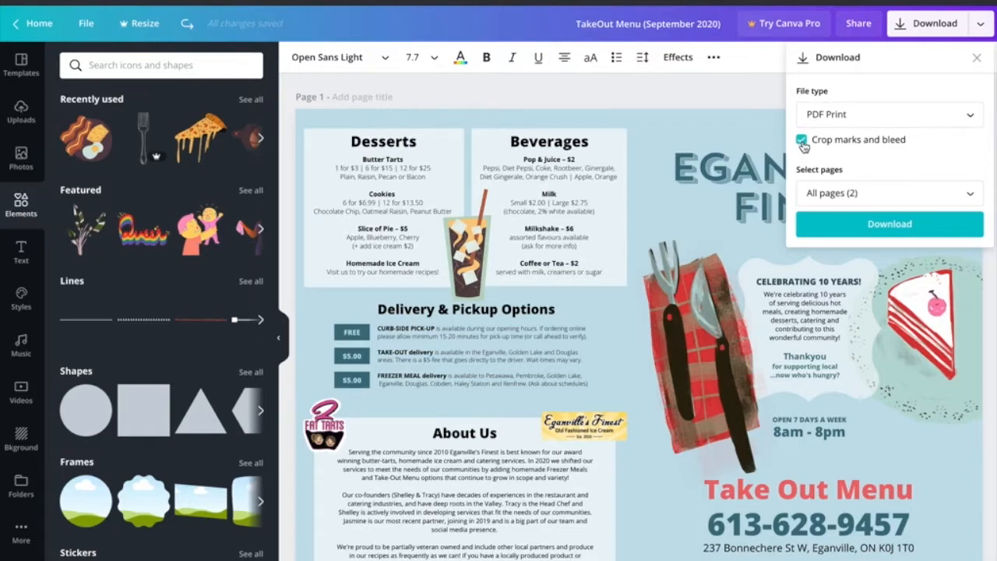
Step: Keep all pages selected, download the menu PDF, and close the content-scheduling promotion
click(891, 199)
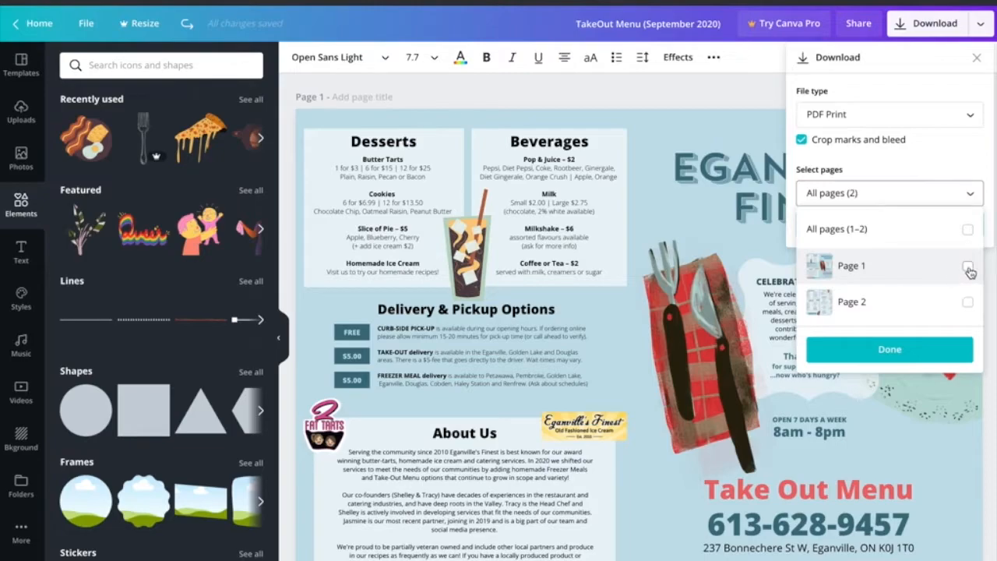
click(968, 230)
click(939, 169)
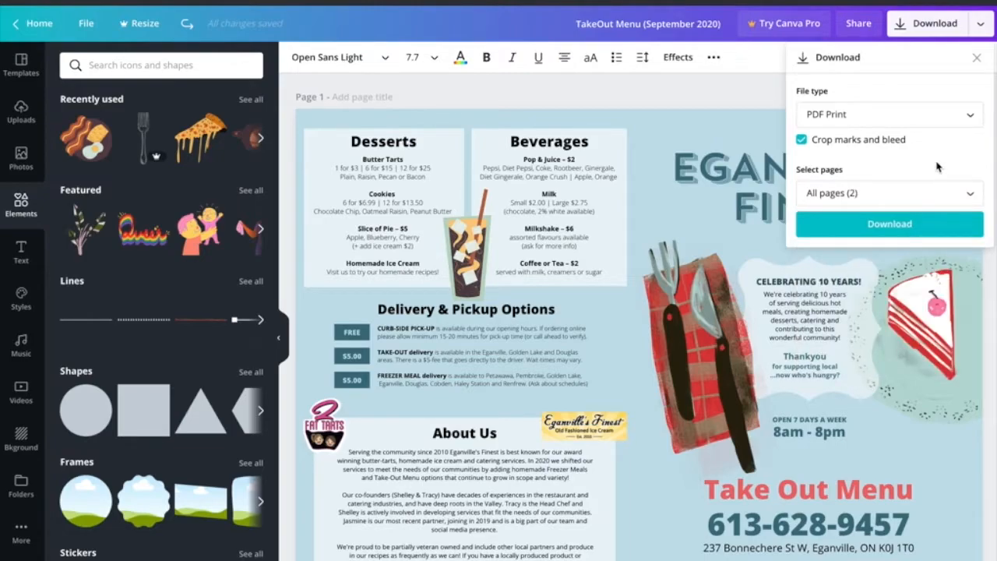
click(920, 226)
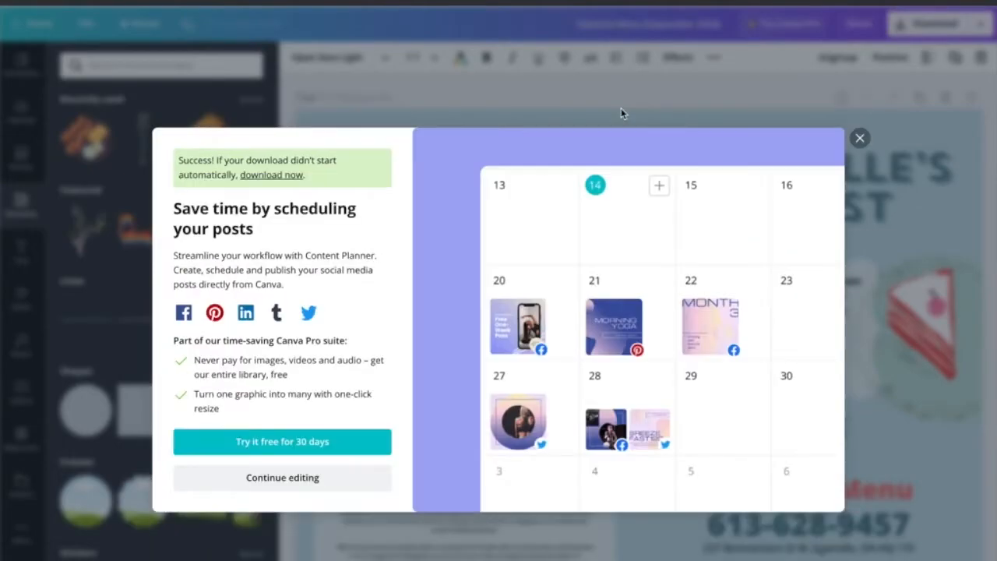
click(860, 120)
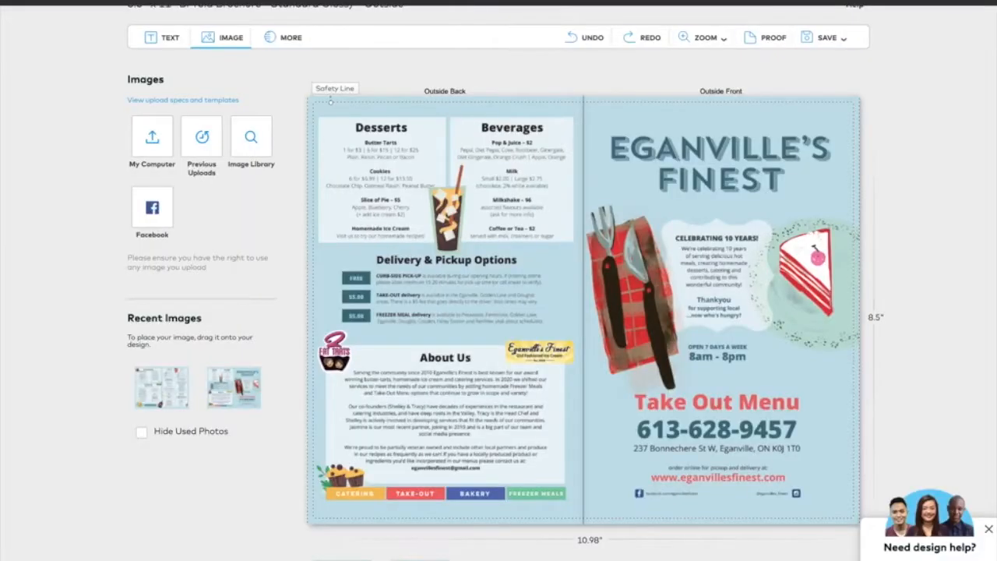
Step: Switch back to Vistaprint and delete the old menu artwork from both the outside and inside of the brochure
click(469, 204)
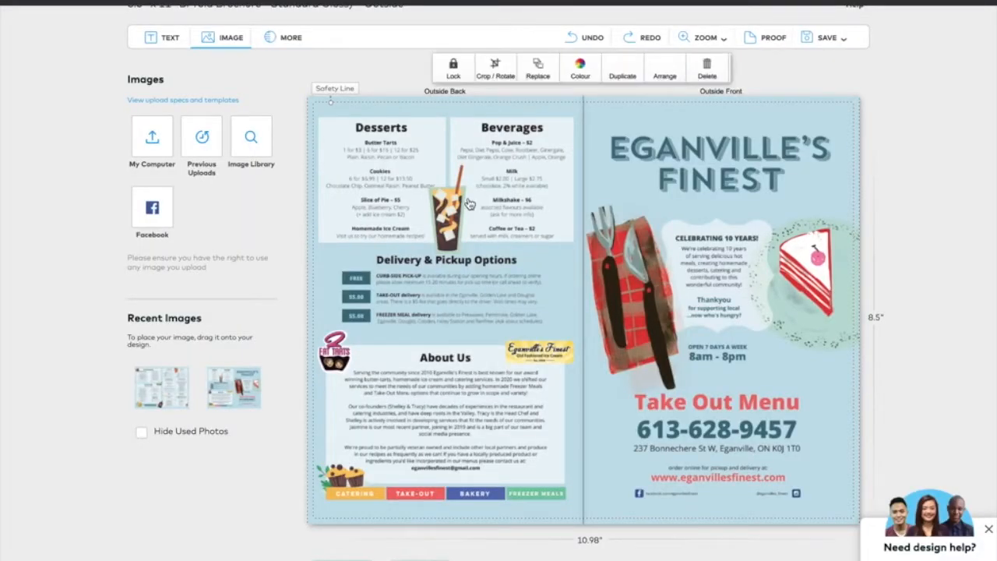
key(Delete)
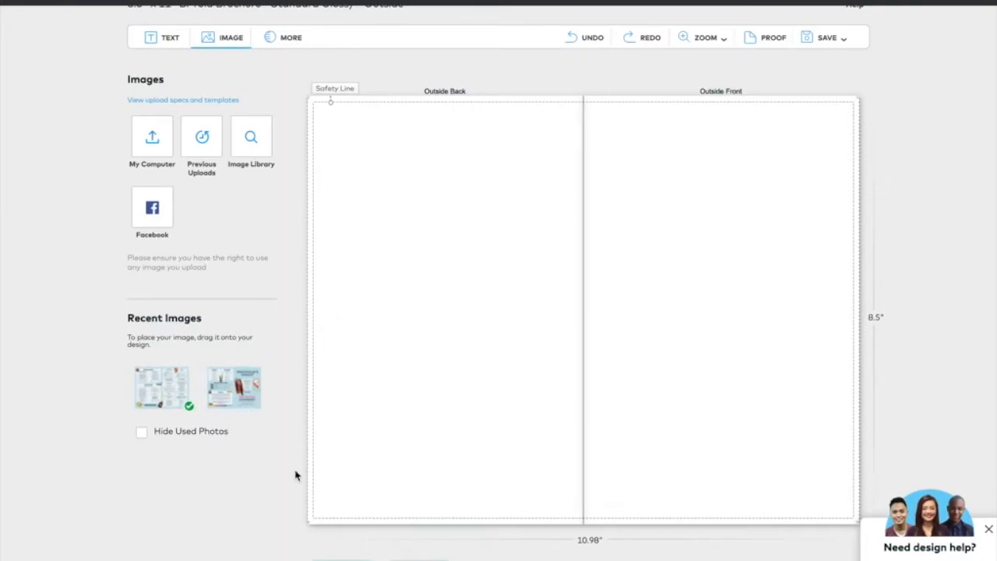
scroll(294, 474, down, 1)
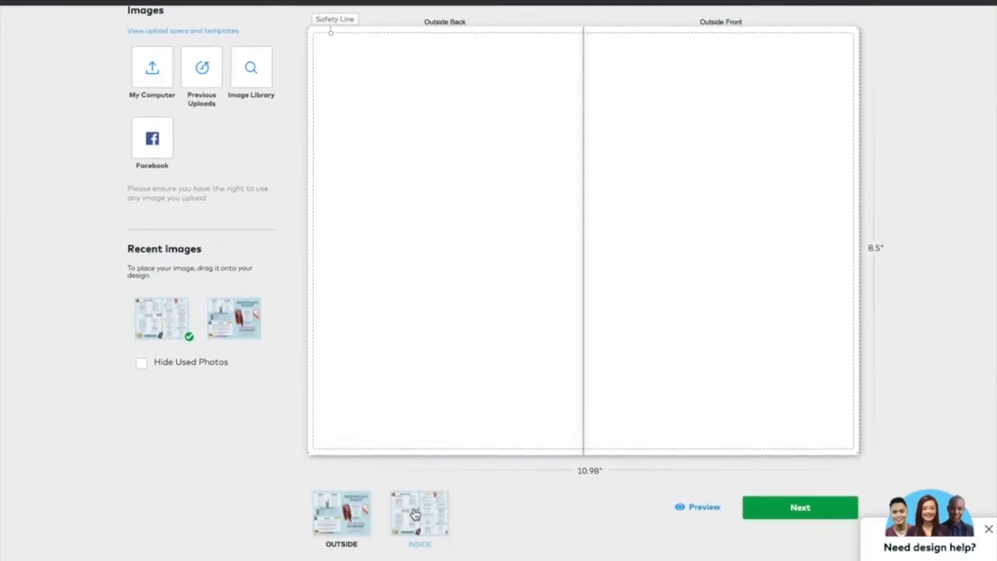
click(415, 514)
click(458, 382)
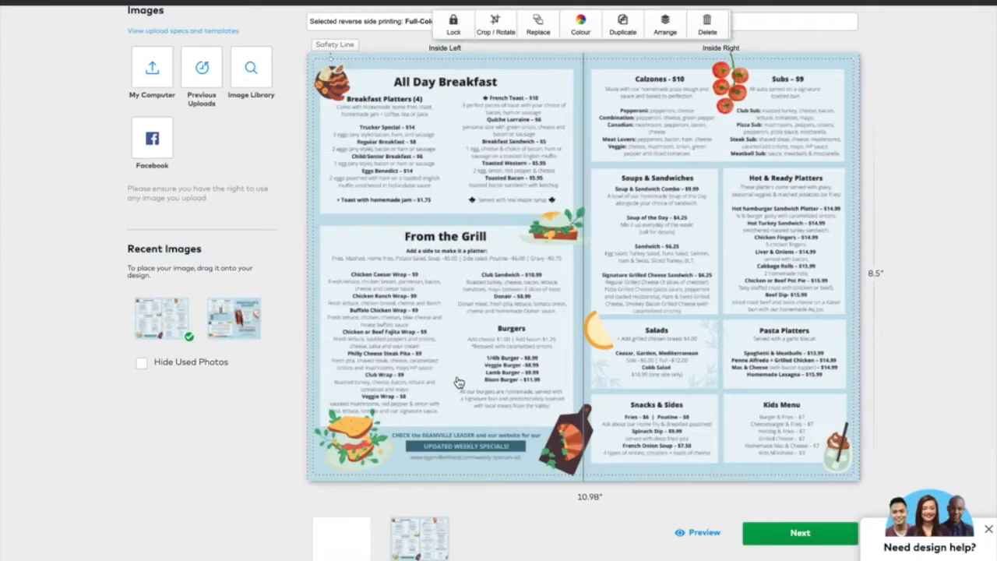
click(707, 23)
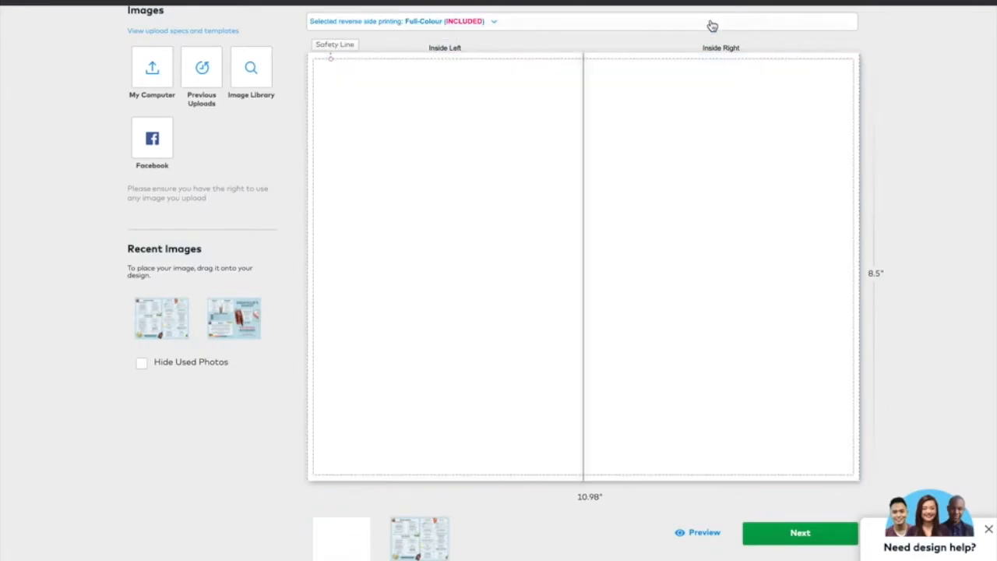
Step: Return to the brochure's outside and remove both old menu pages from the recent images
click(358, 546)
mouse_move(174, 292)
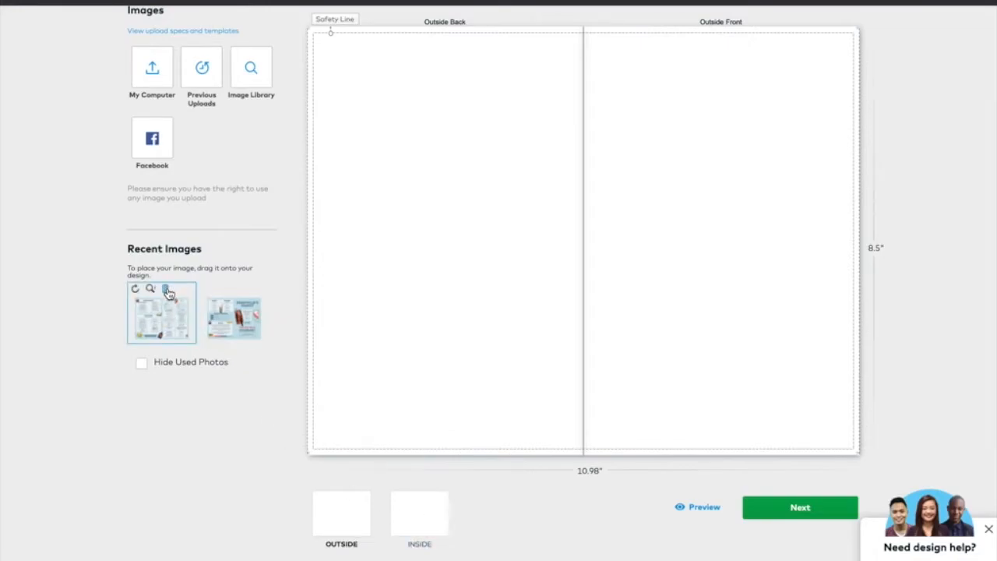
click(165, 289)
click(165, 289)
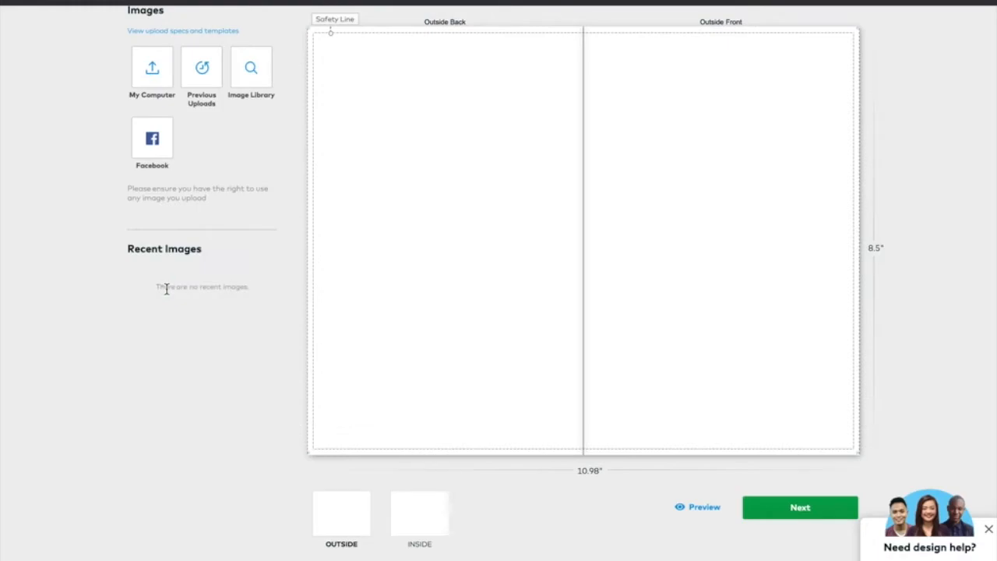
Step: Upload TakeOut Menu (September 2020) (1).pdf from the computer's Downloads folder to the brochure's images
scroll(186, 303, up, 2)
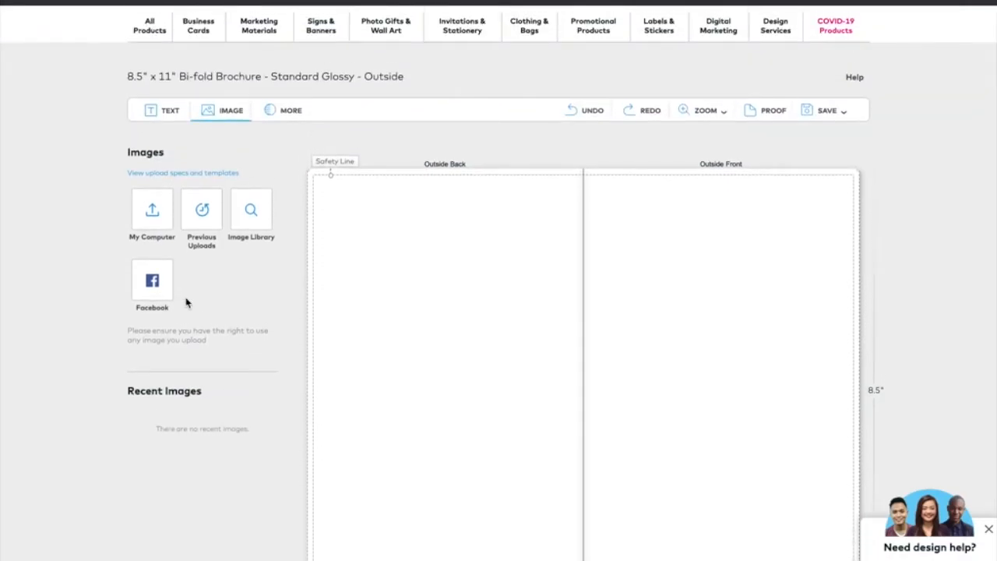
scroll(187, 303, down, 1)
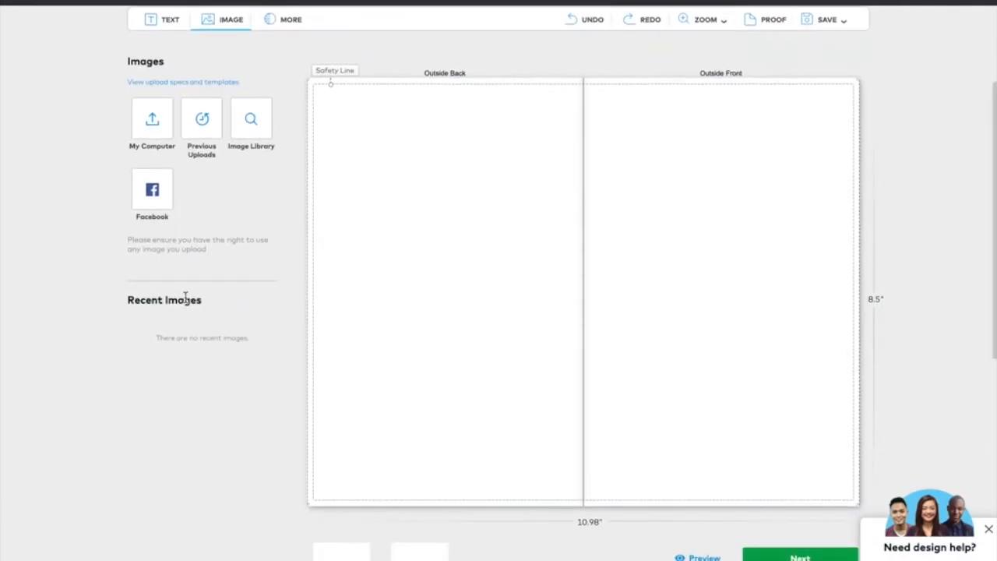
click(153, 123)
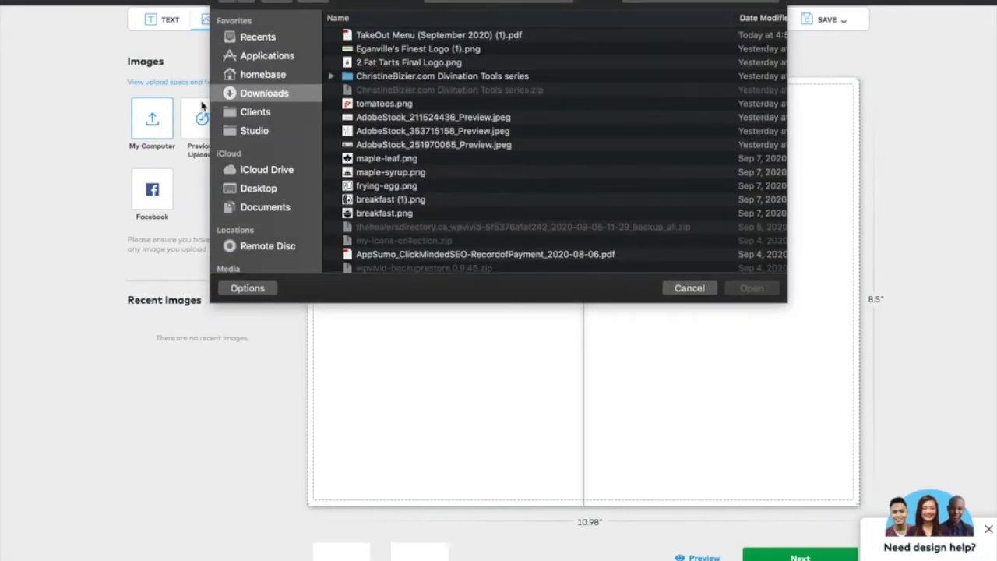
click(406, 37)
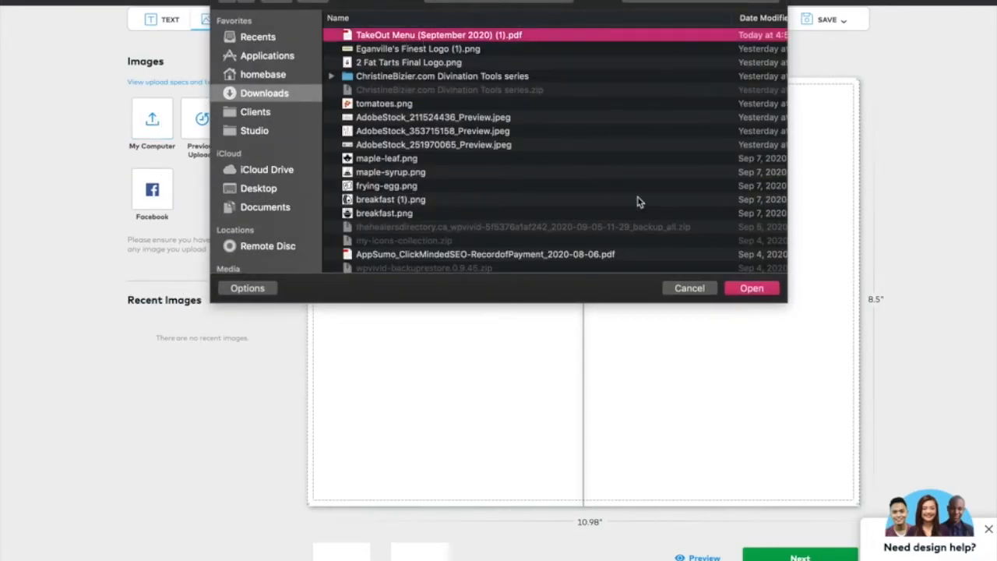
click(742, 292)
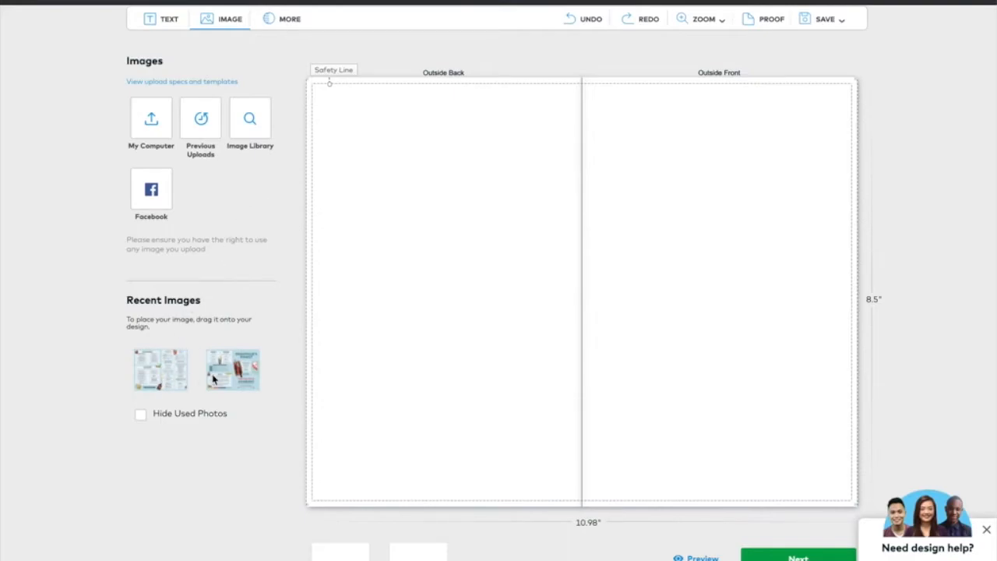
Step: Place the uploaded cover page on the brochure's outside and enlarge it to fill both panels out to the edges
scroll(265, 477, down, 1)
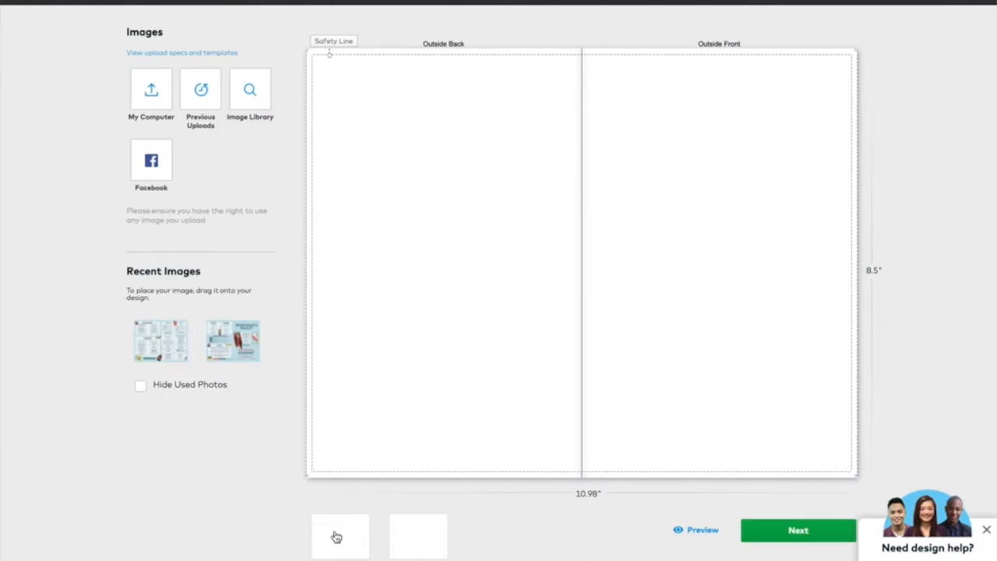
drag(233, 340, 501, 258)
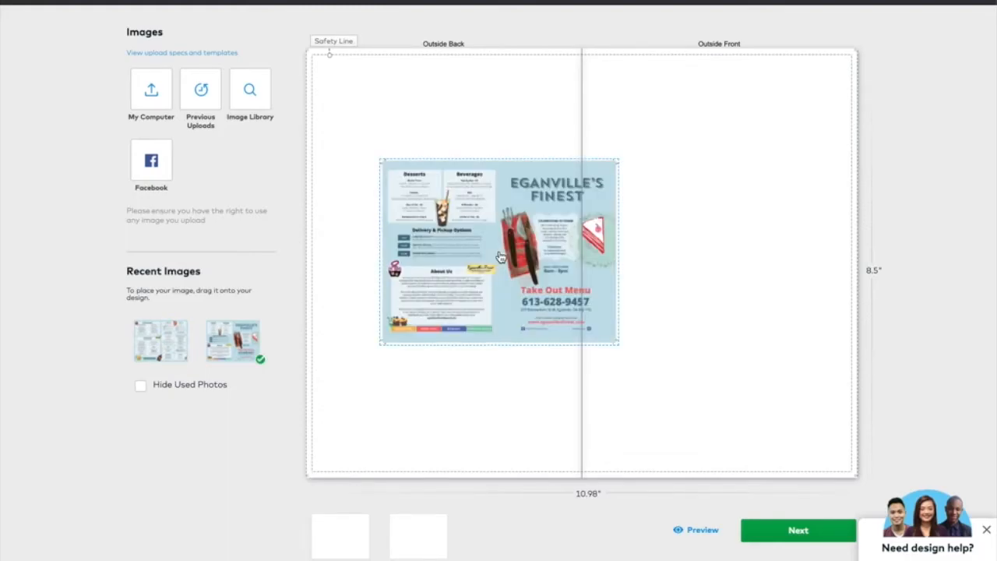
drag(502, 258, 429, 156)
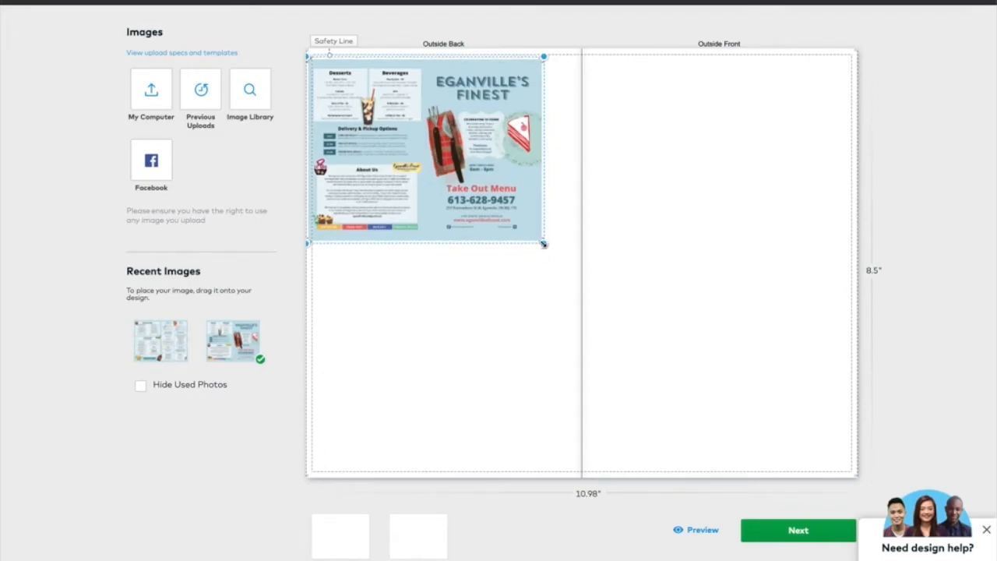
drag(544, 244, 852, 455)
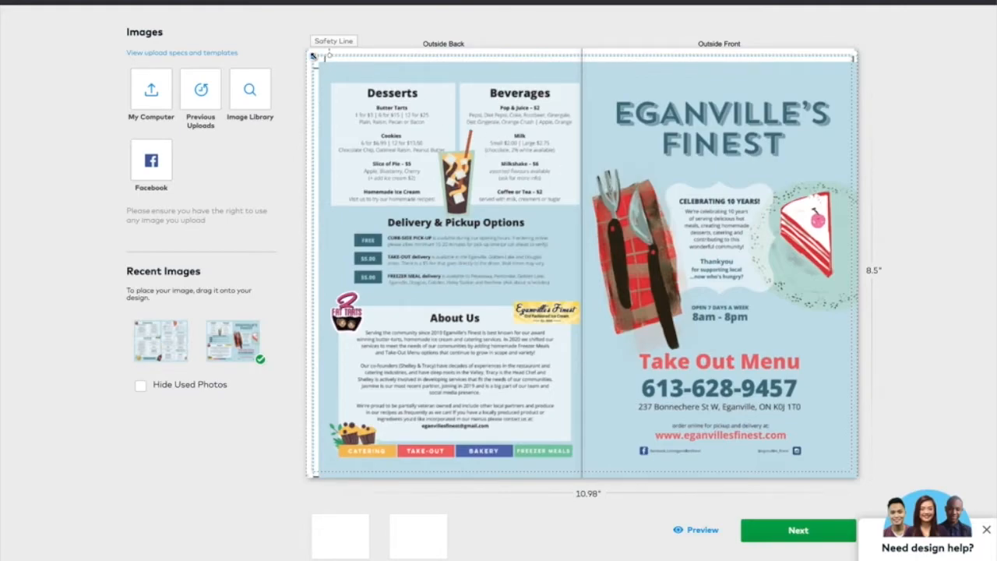
drag(313, 56, 303, 44)
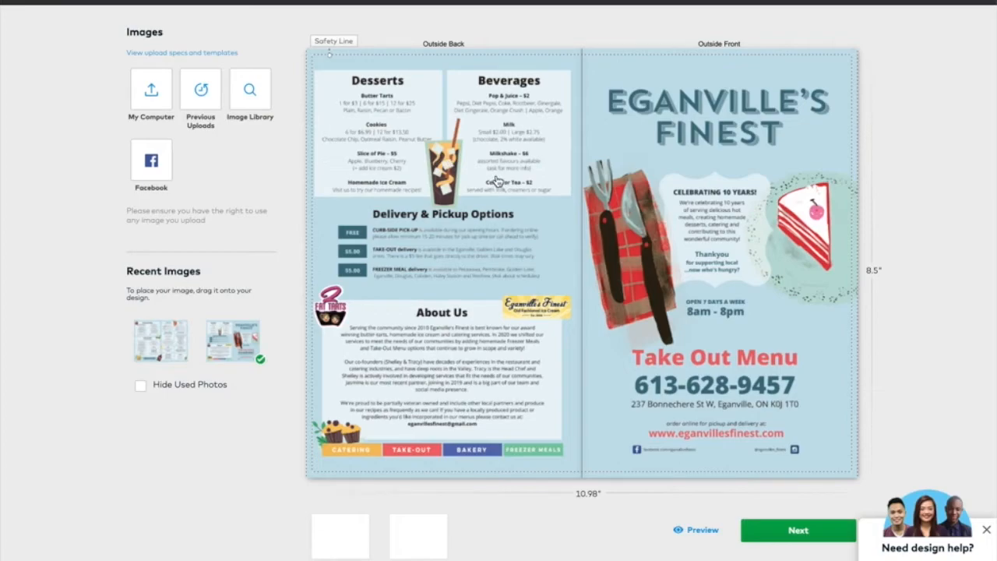
Step: Place the uploaded food menu page on the brochure's inside and enlarge it to cover both panels out to the edges
click(424, 541)
drag(160, 341, 576, 233)
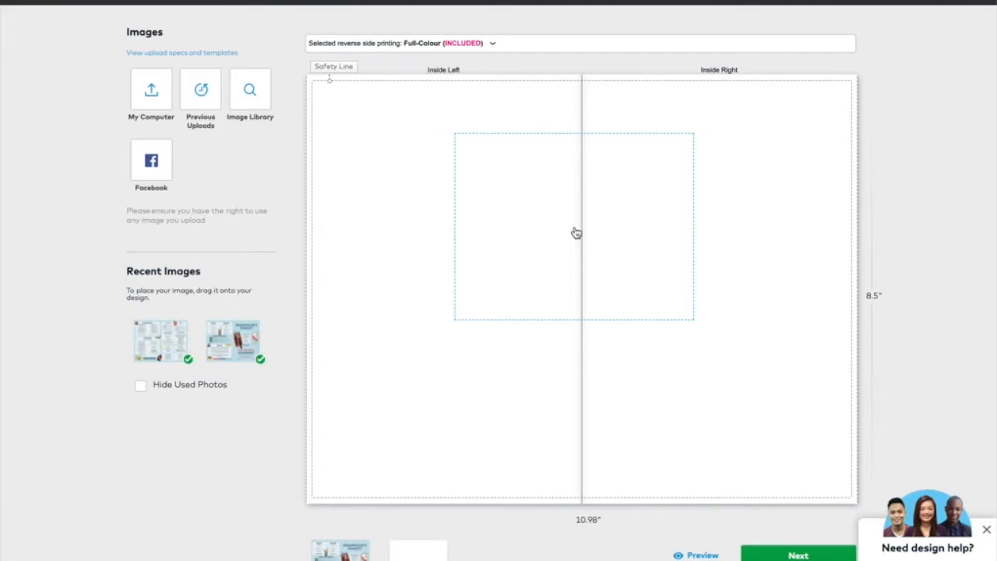
drag(549, 238, 399, 180)
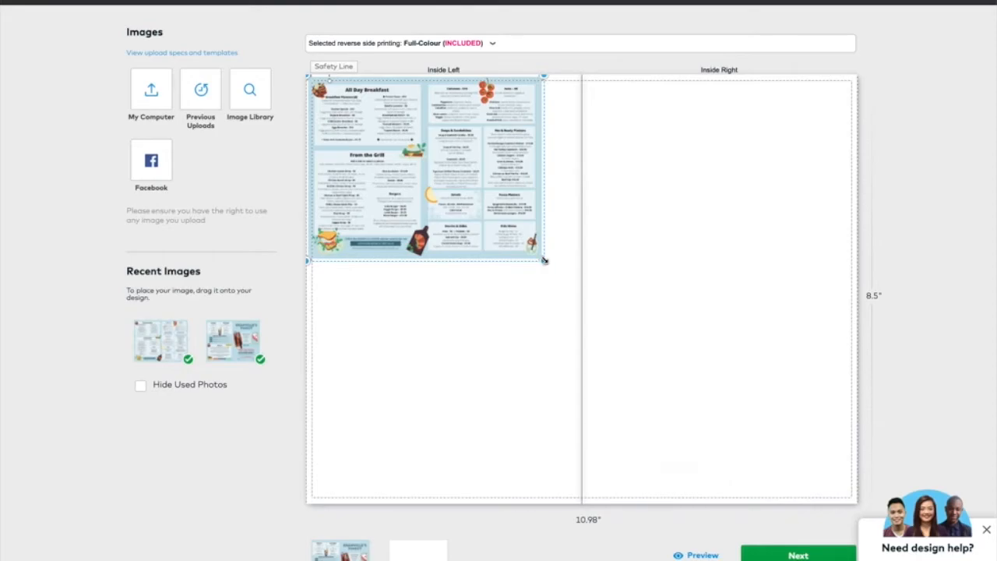
drag(544, 260, 862, 489)
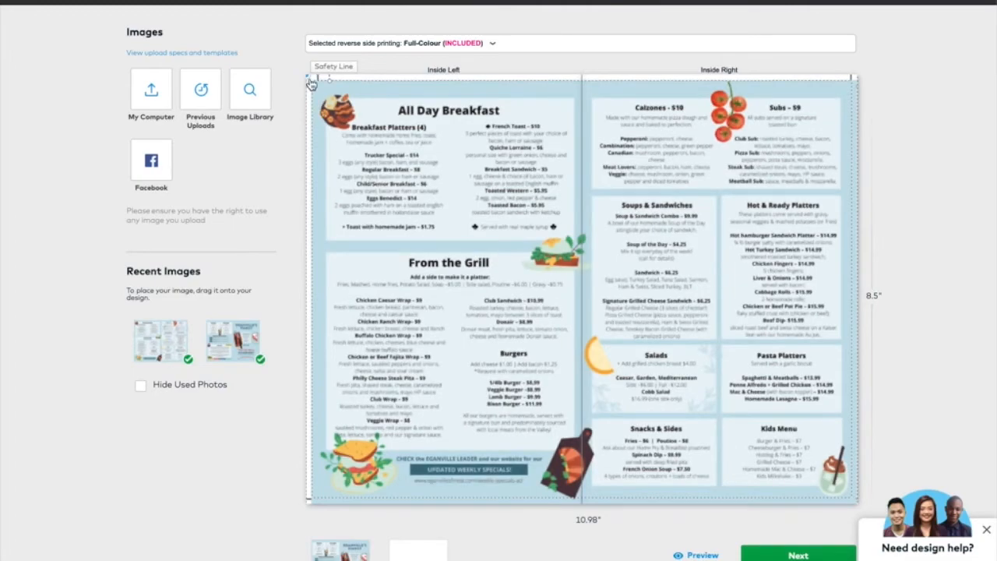
drag(307, 74, 303, 73)
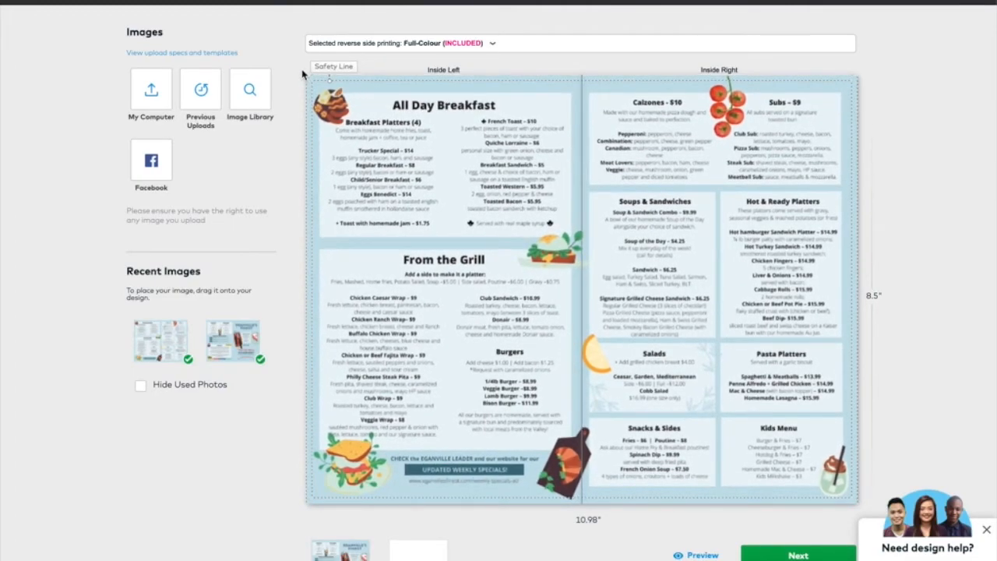
drag(371, 125, 370, 124)
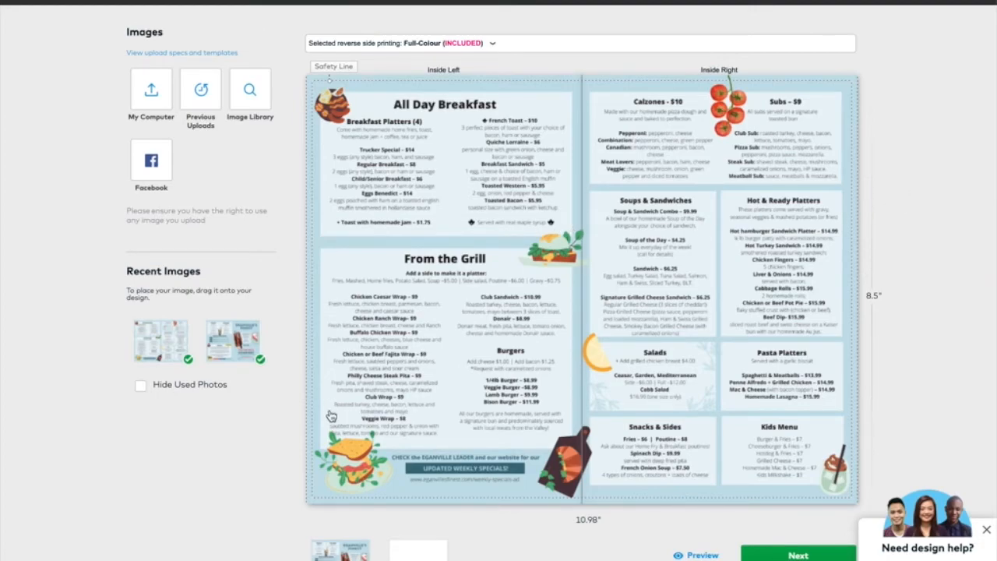
Step: Save the updated bi-fold brochure under its existing project and close the save dialog
scroll(177, 486, up, 2)
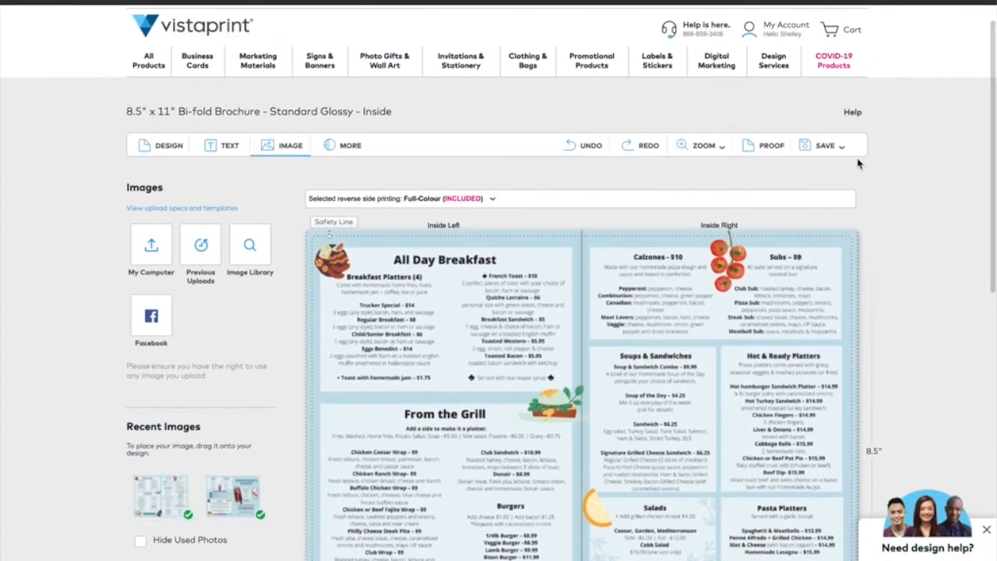
click(823, 149)
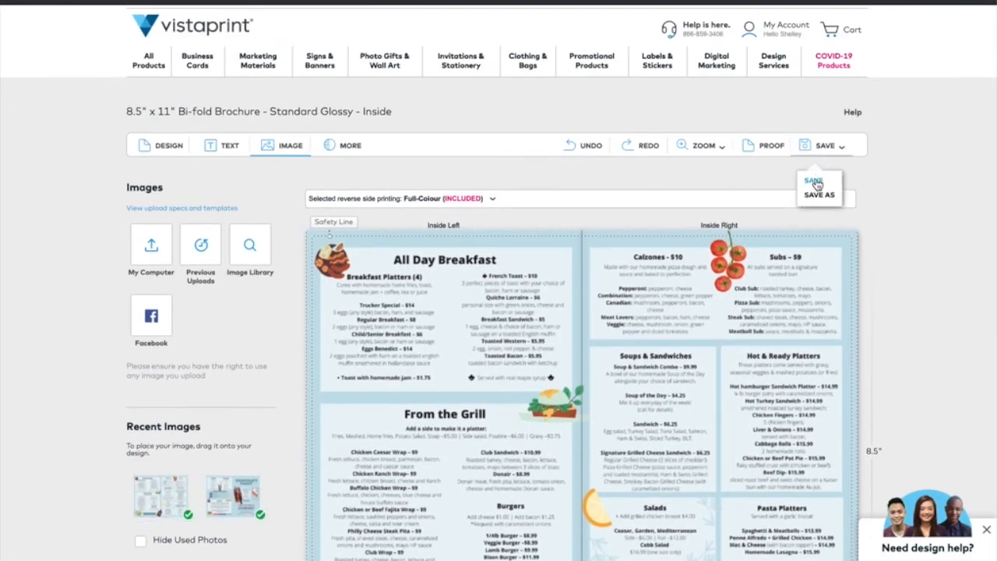
click(815, 182)
click(590, 255)
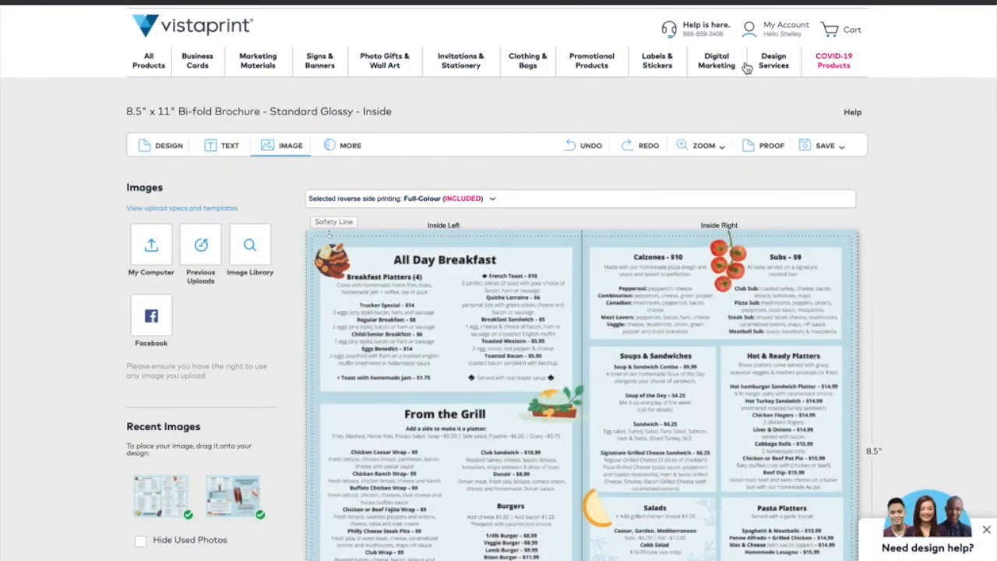
Step: Open the account's saved projects and review the TAKEOUT MENU (Bi-fold, Sept 2020) V2 and V1 brochures
click(785, 31)
click(785, 31)
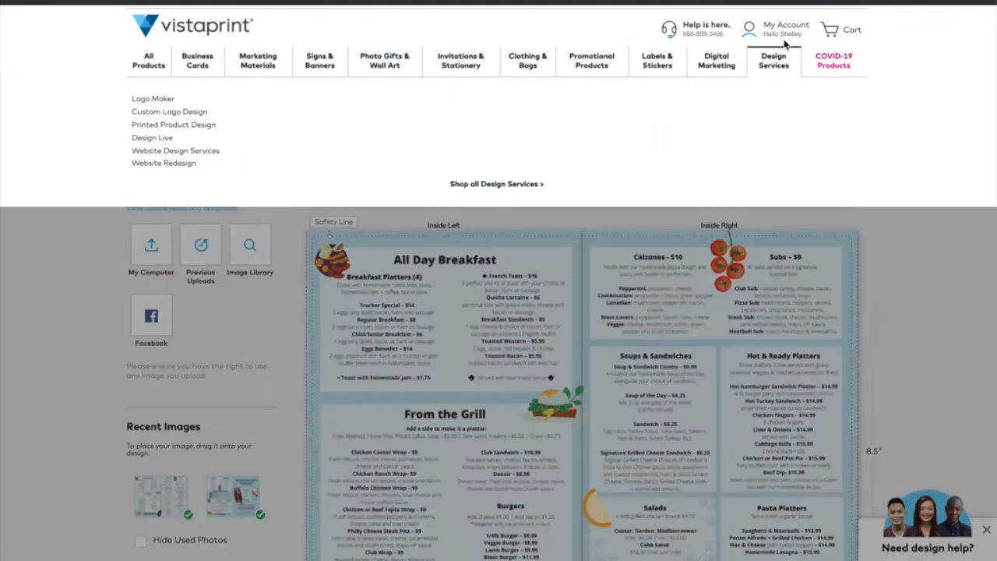
click(788, 31)
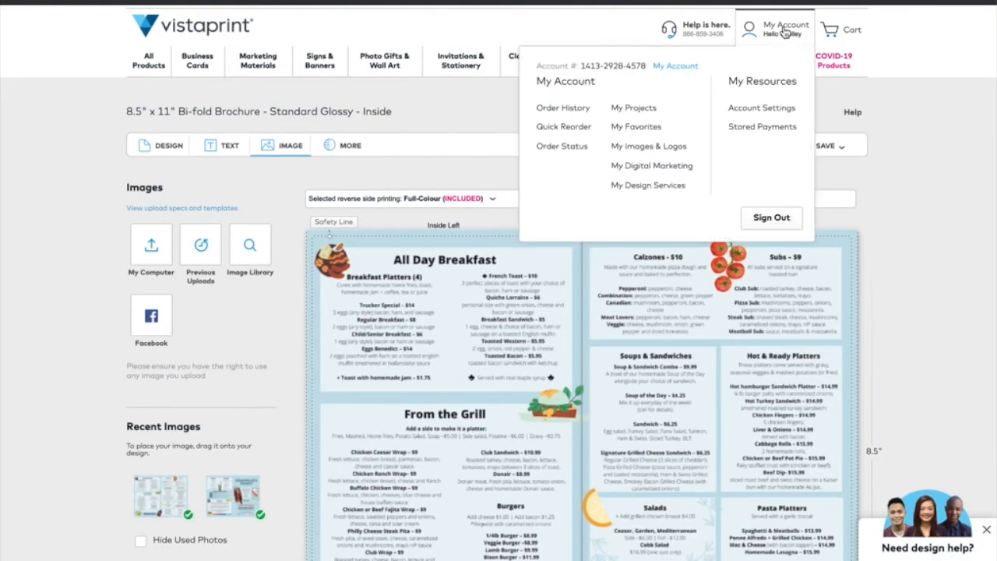
click(634, 110)
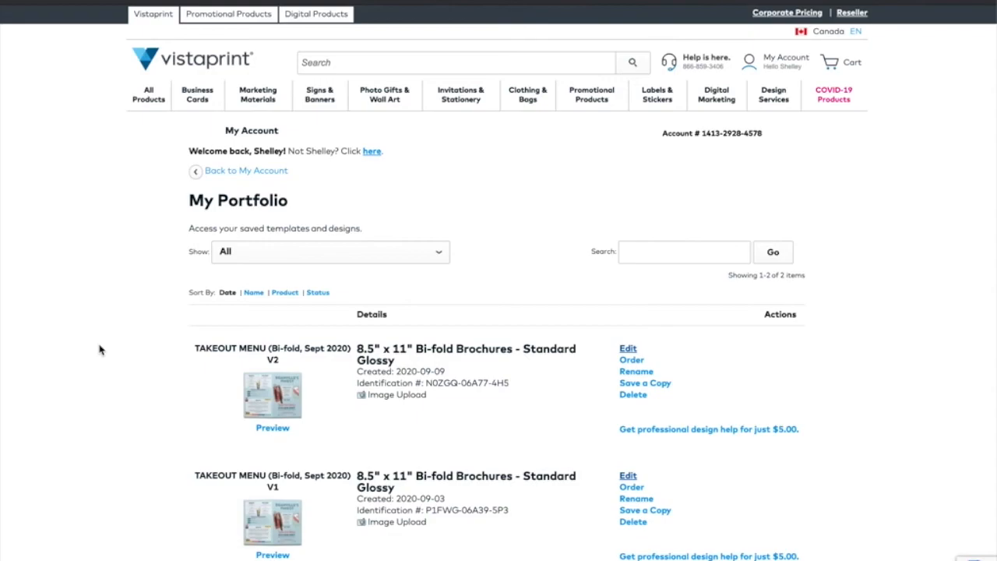
scroll(99, 350, down, 2)
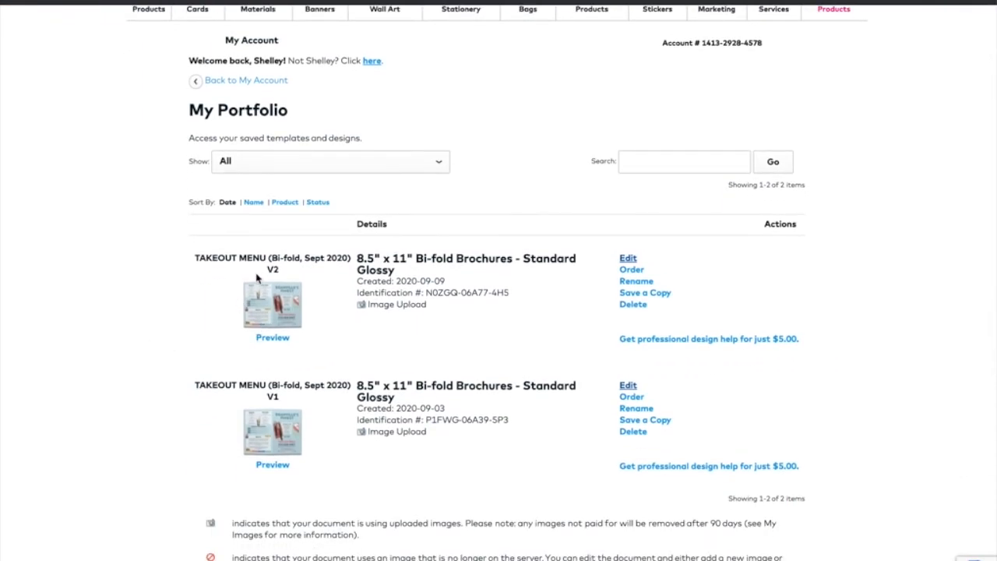
scroll(271, 296, down, 1)
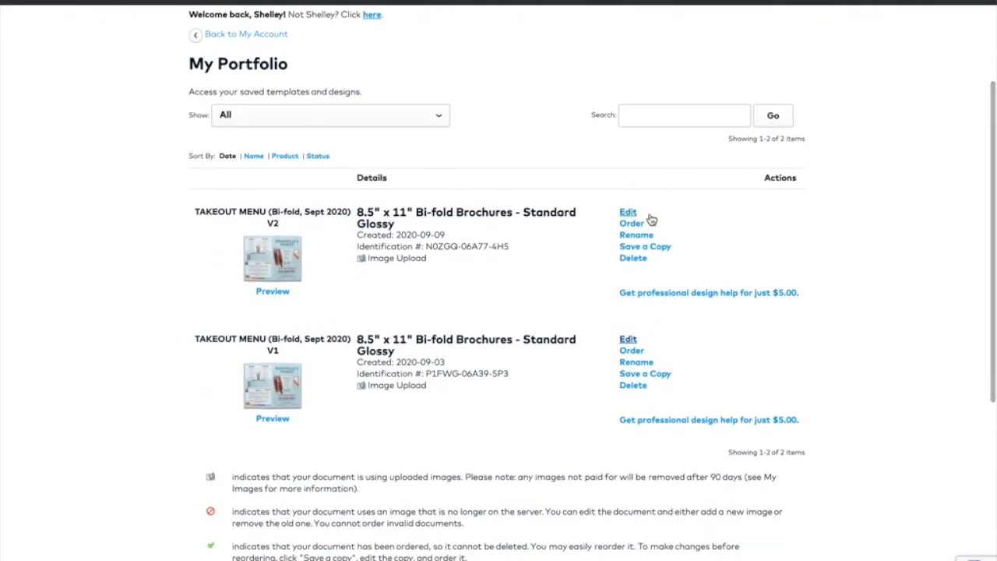